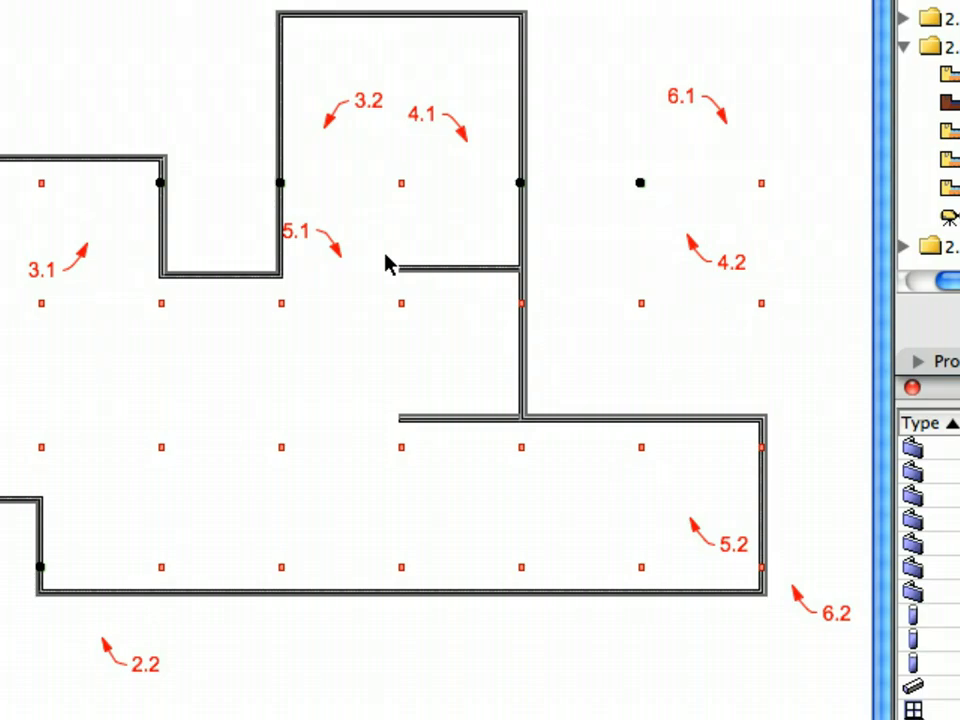
- Preview selecting the columns around area 5.1 without the upper interior wall, with the Chapter 02 view map shown
left_click(377, 253)
left_click(669, 482)
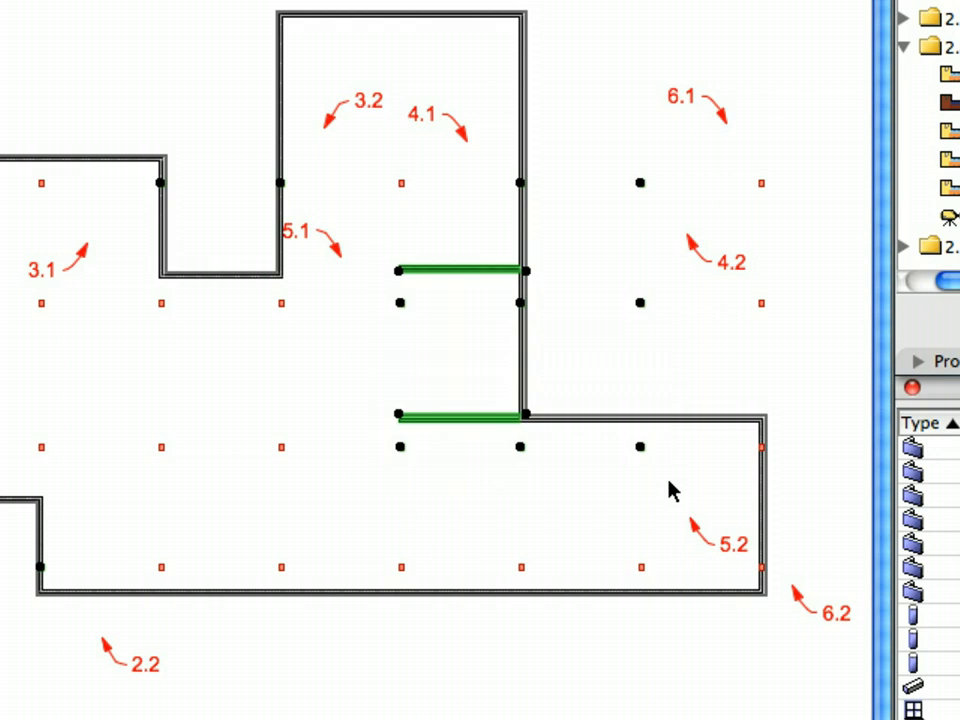
left_click(465, 280, "shift")
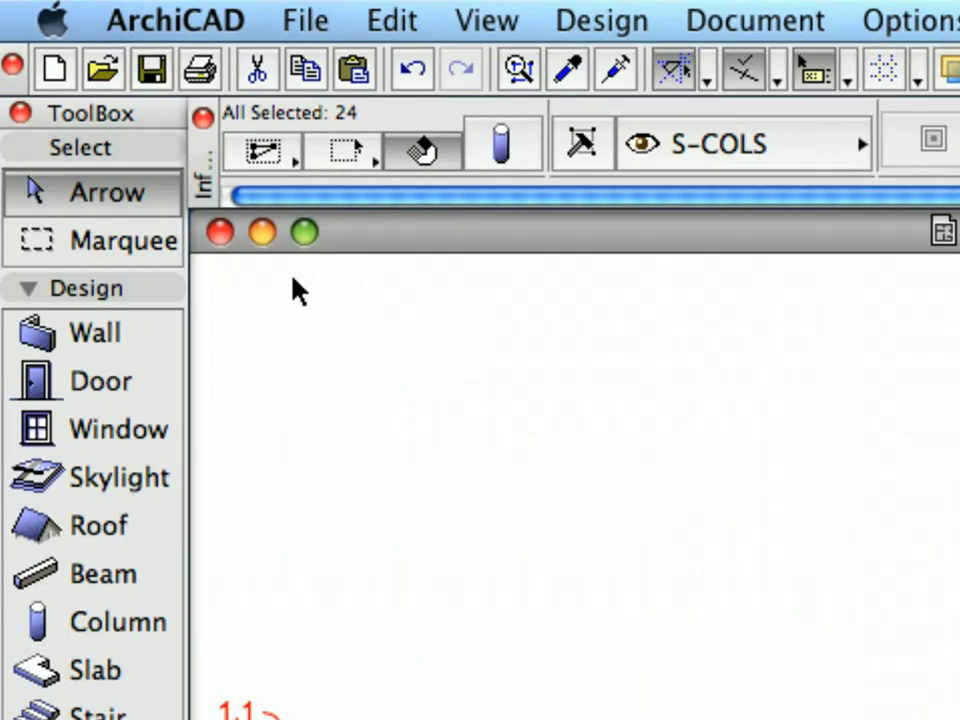
right_click(294, 290)
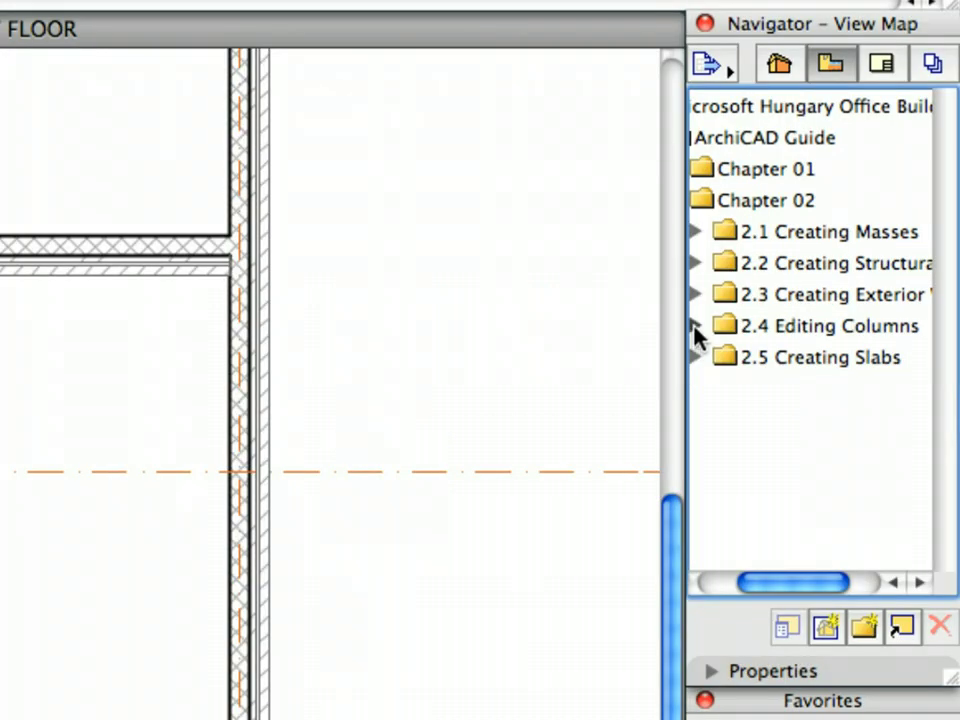
- Expand 2.4 Editing Columns and open the 2.4.1 saved view
left_click(695, 327)
left_click(815, 360)
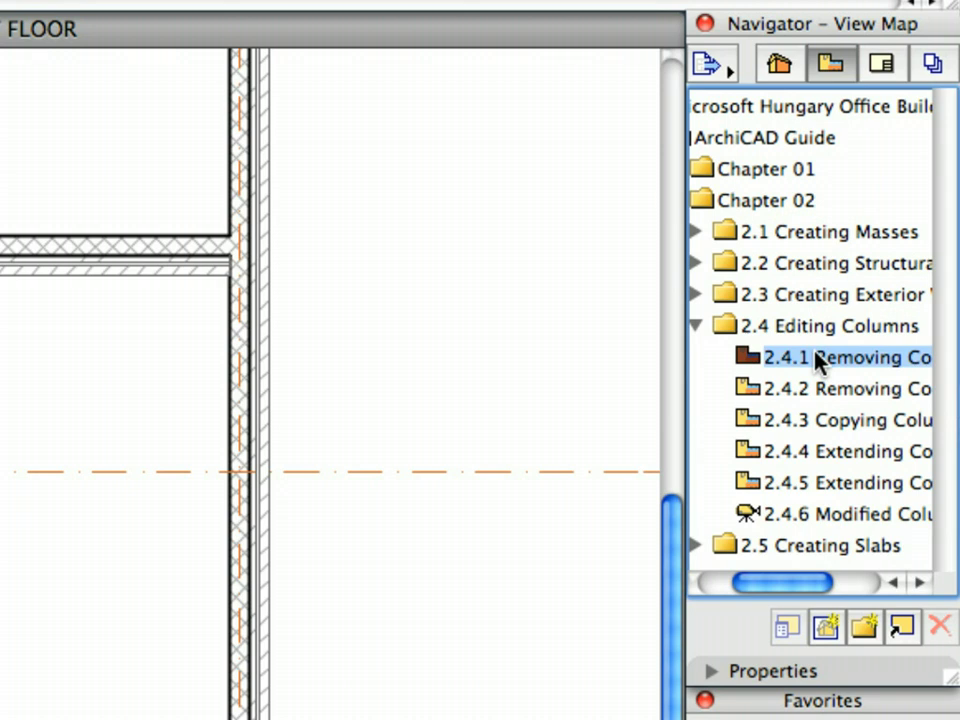
double_click(818, 360)
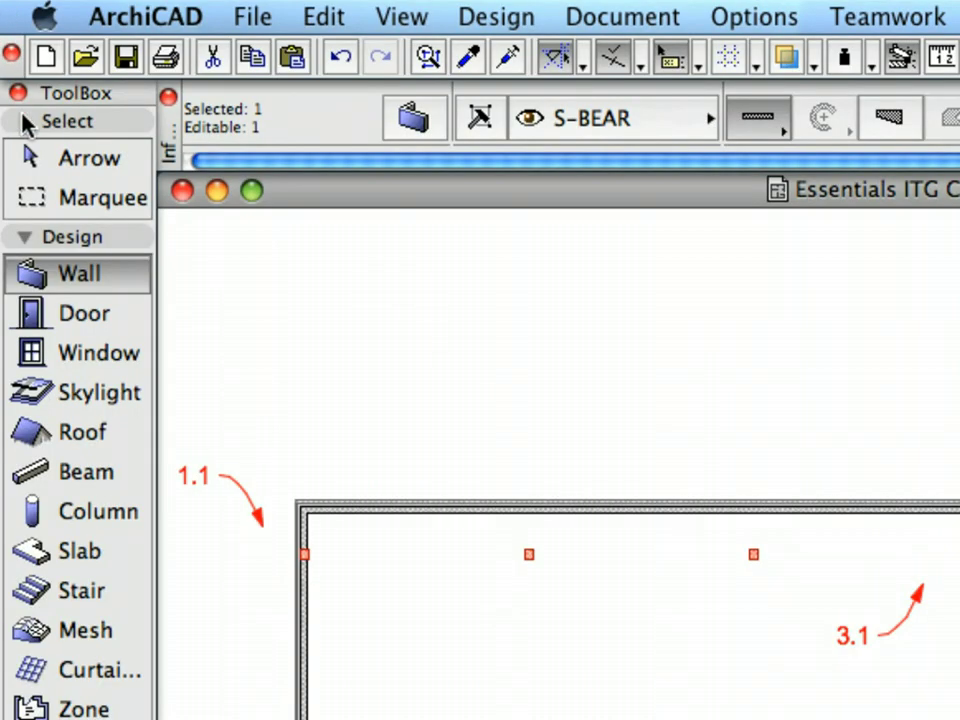
- With the Arrow tool, choose a different area-selection method in the Info Box
left_click(43, 160)
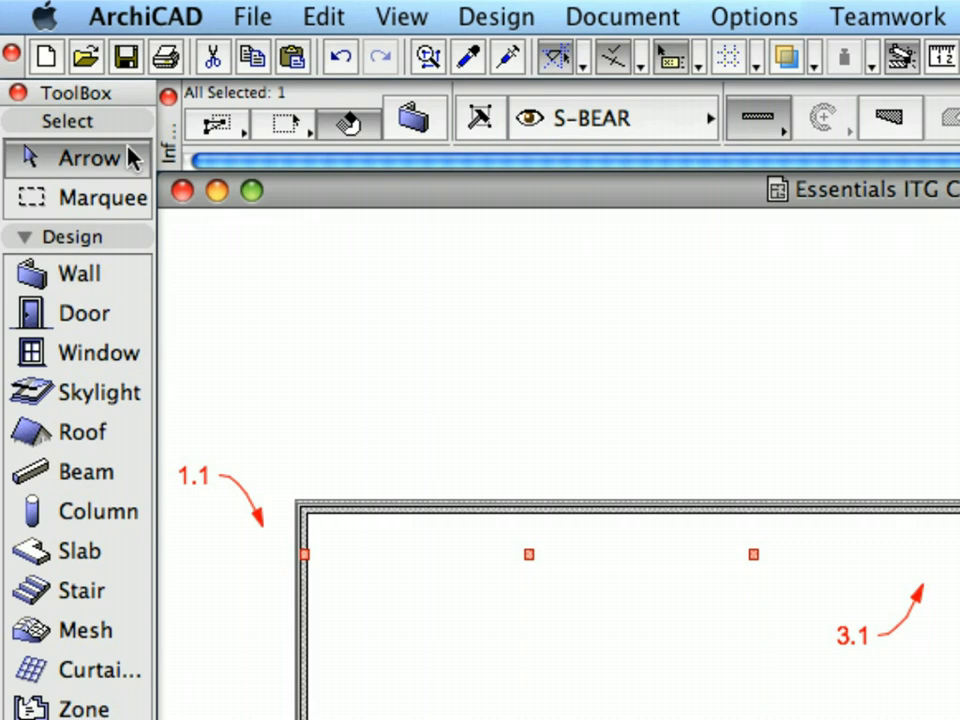
left_click(202, 126)
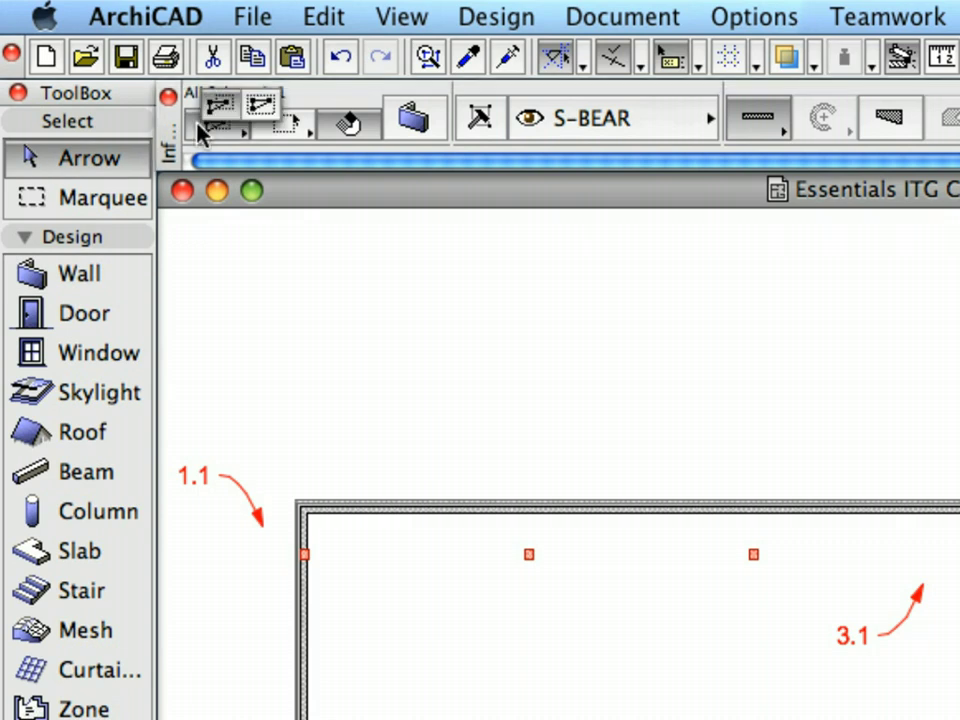
left_click(259, 115)
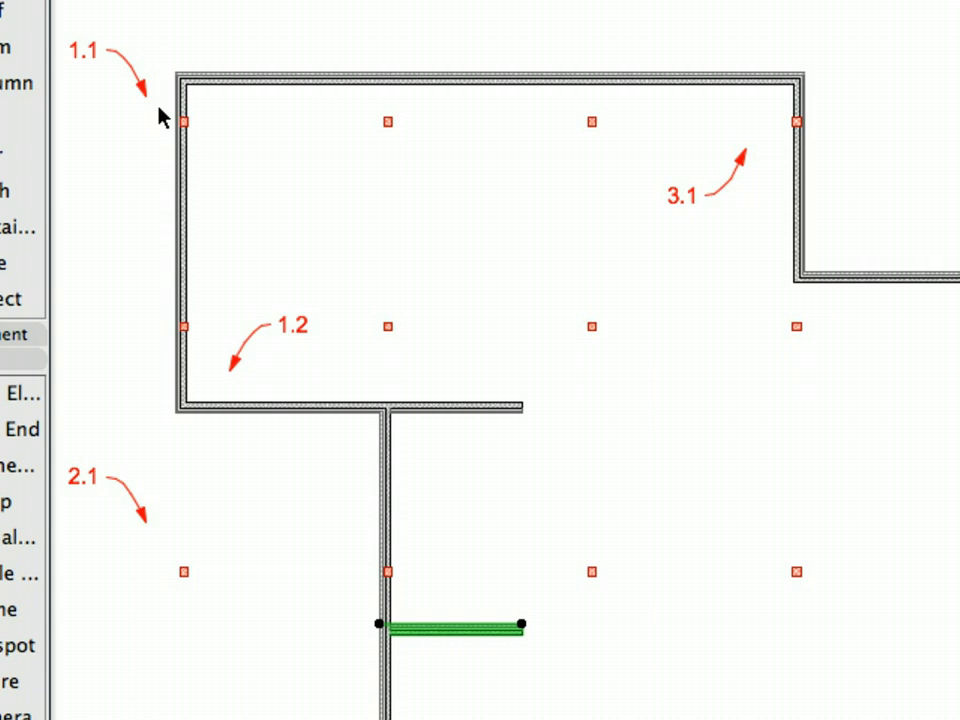
- Clear the wall selection, then box-select the columns at 1.1–1.2, 2.1–2.2 and 3.1–3.2
left_click(146, 117)
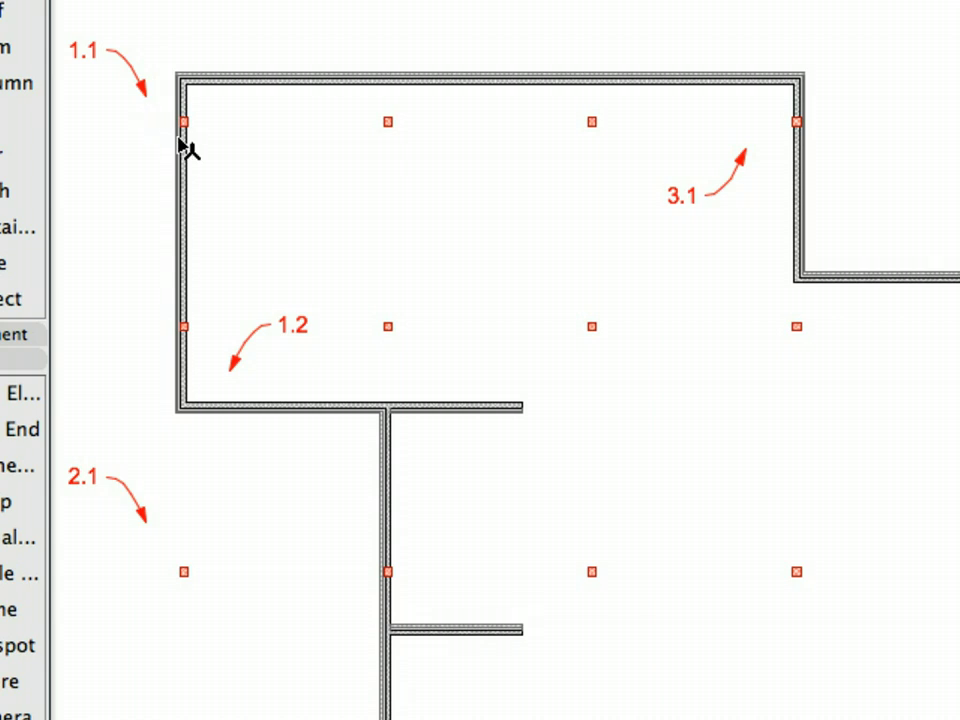
left_click_drag(143, 113, 211, 359)
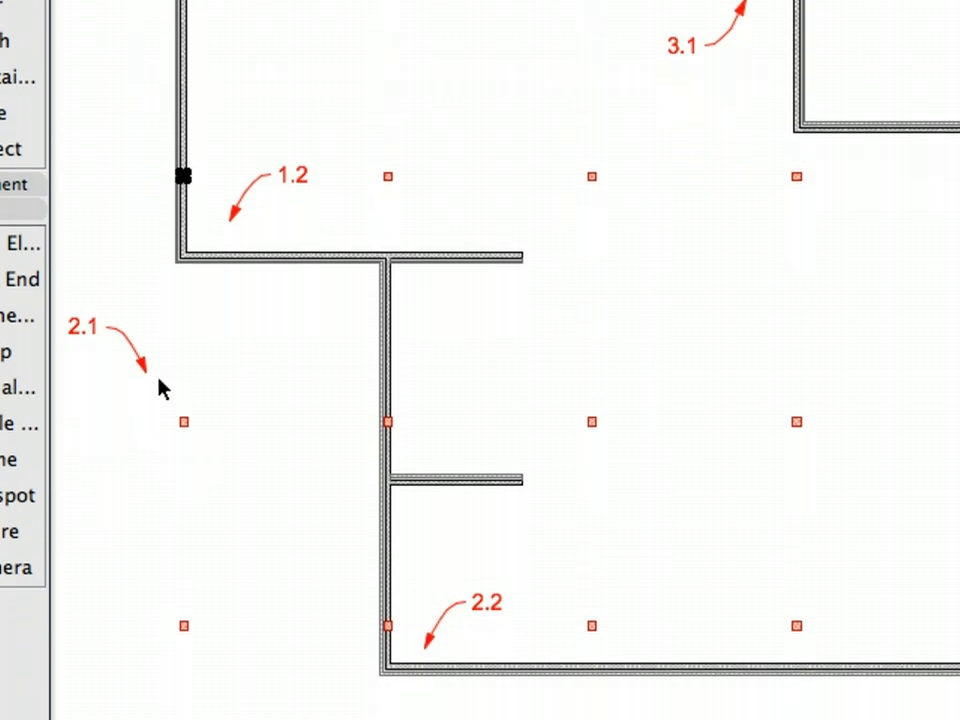
mouse_move(145, 389)
left_mouse_down()
mouse_move(410, 630)
mouse_move(409, 643)
left_mouse_up()
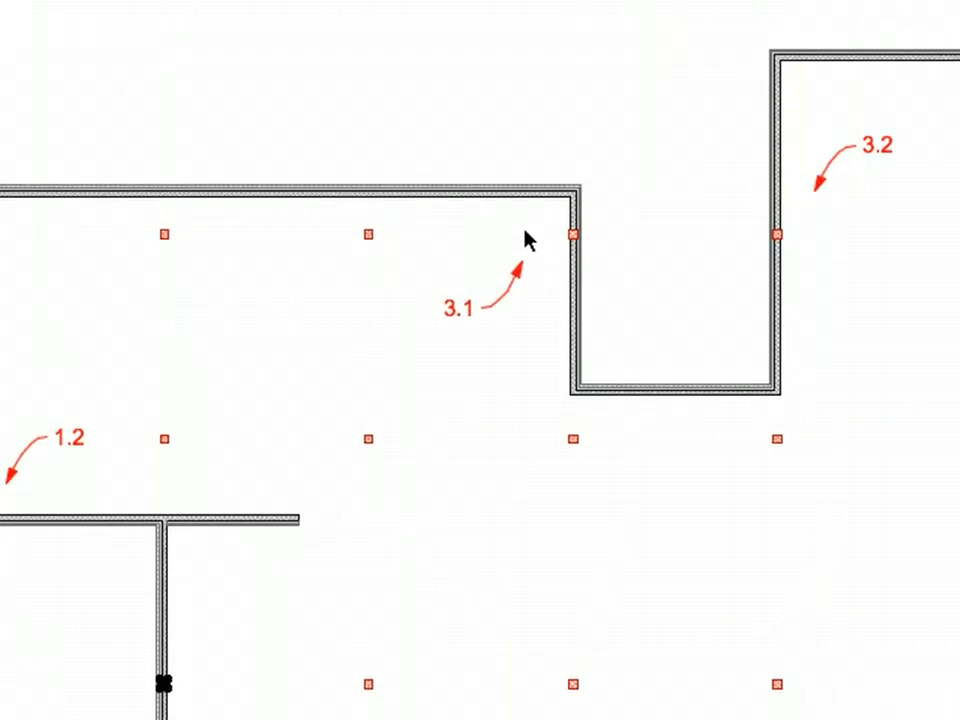
left_click(534, 221)
left_click(828, 268)
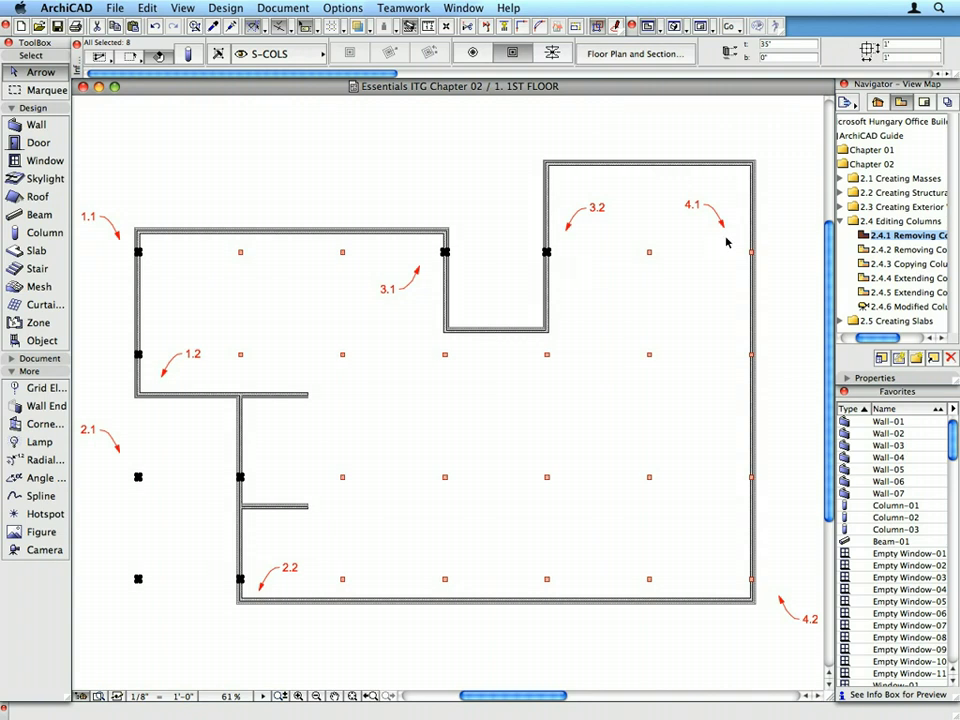
- Add the four right-wall columns between 4.1 and 4.2 to the selection
left_click(726, 238)
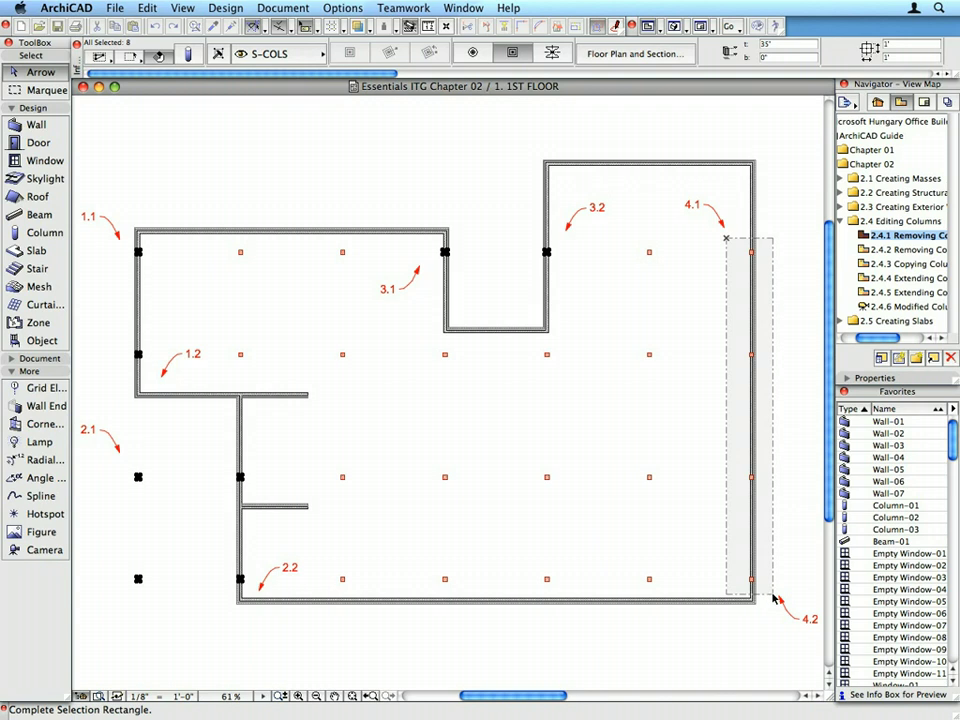
left_click(773, 598, "shift")
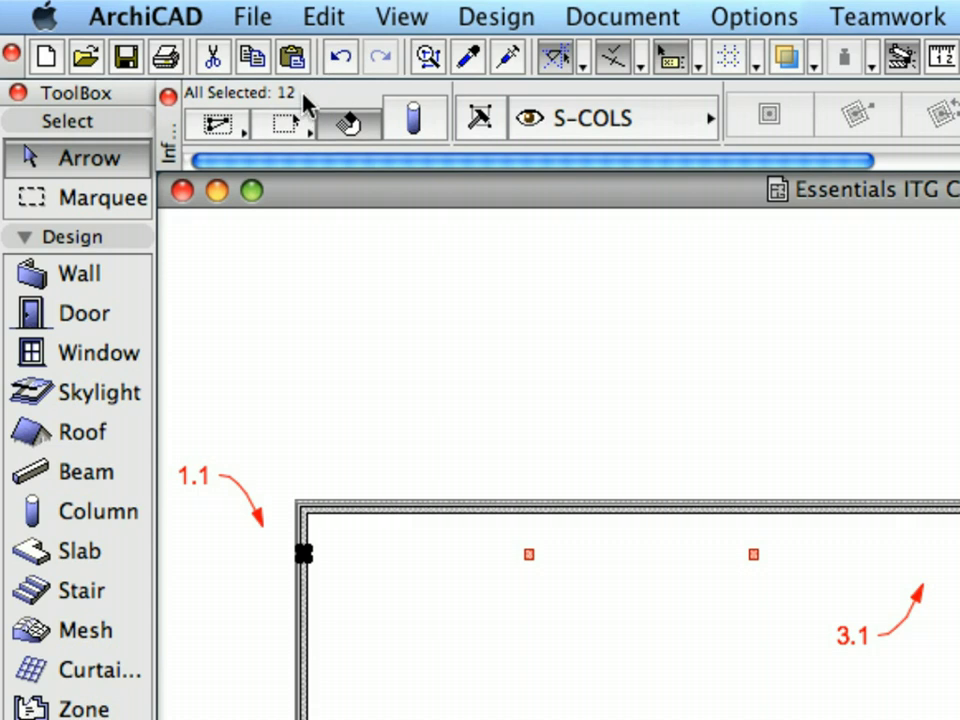
- Delete the twelve selected columns with Edit > Delete
left_click(343, 12)
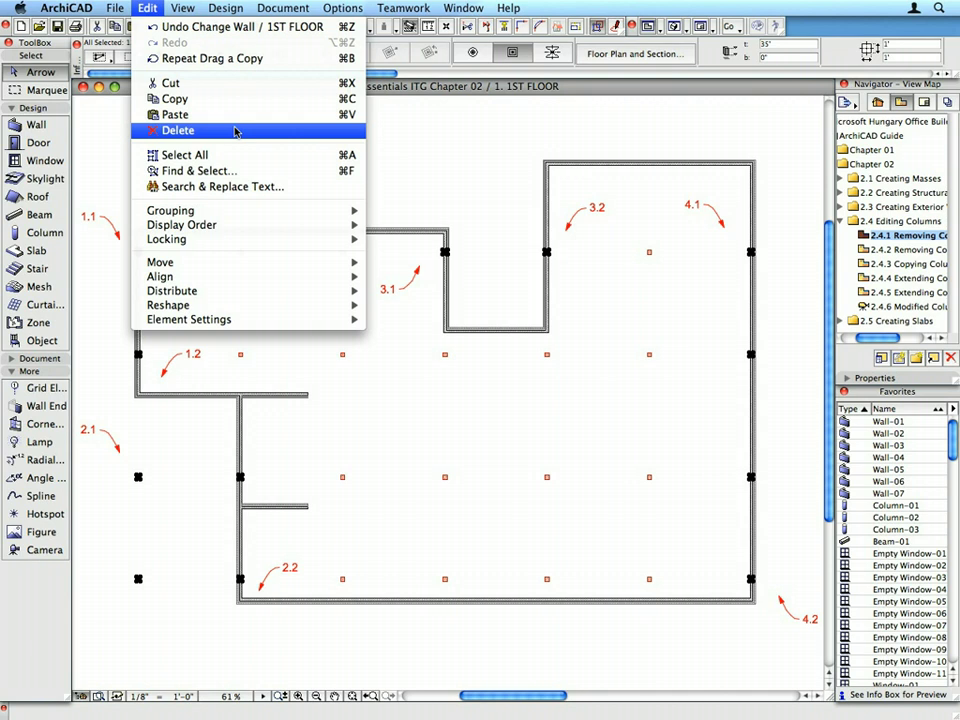
left_click(236, 132)
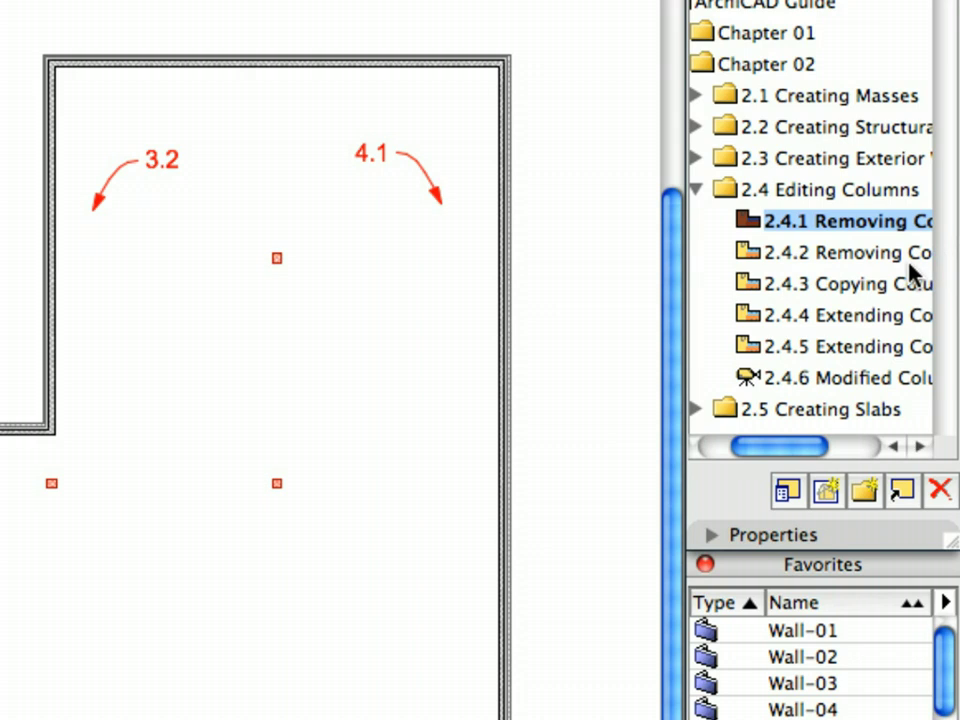
- Open view 2.4.2 and box-select the columns at the 1.1 through 3.2 marked areas
left_click(928, 251)
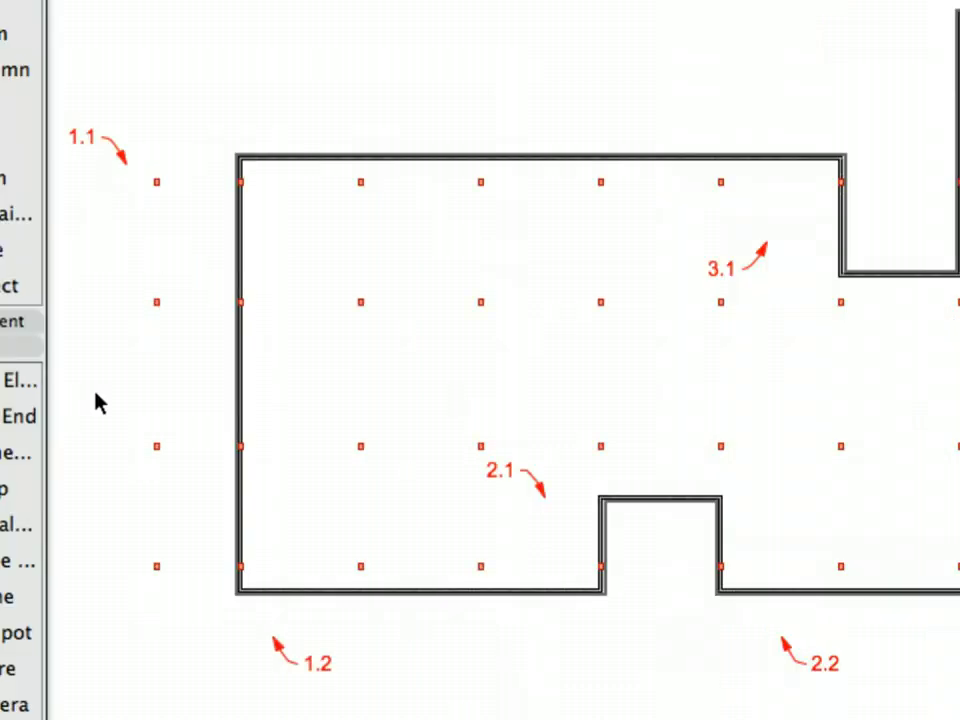
left_click_drag(135, 176, 272, 619)
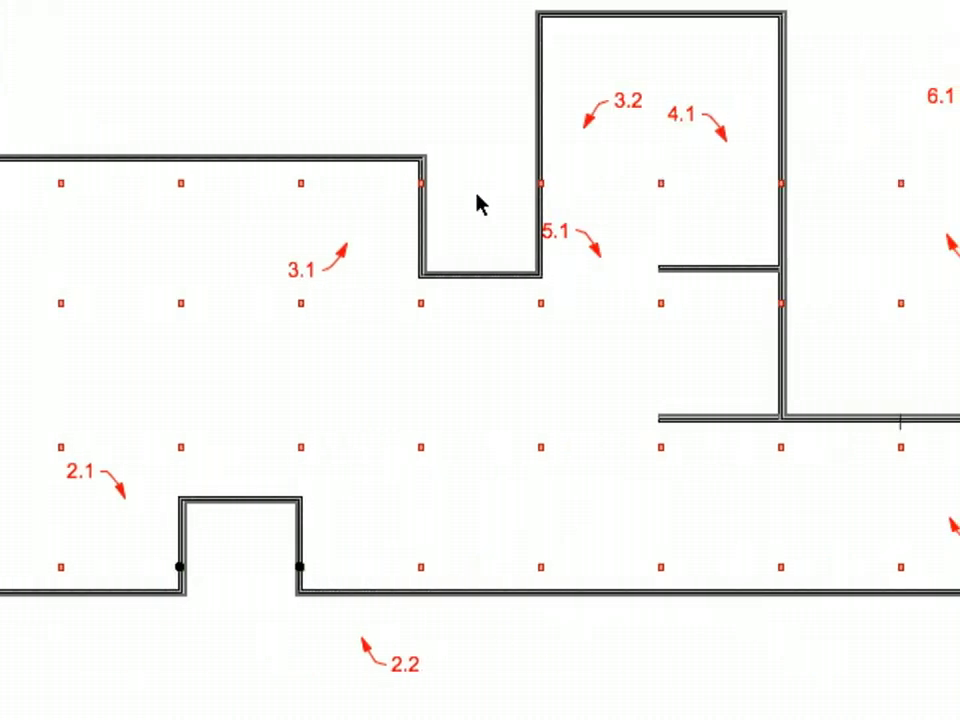
mouse_move(369, 223)
left_mouse_down()
mouse_move(548, 178)
mouse_move(570, 157)
left_mouse_up()
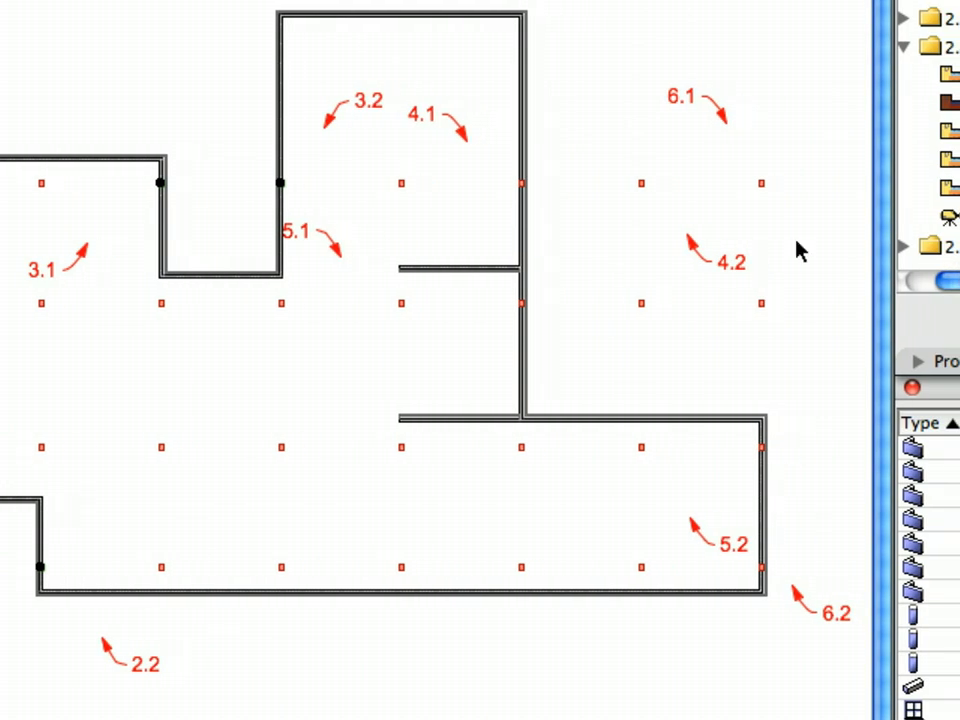
- Add the 4.1, 5.1 and 6.1–6.2 columns to the selection, deselecting both interior walls
left_click(484, 159)
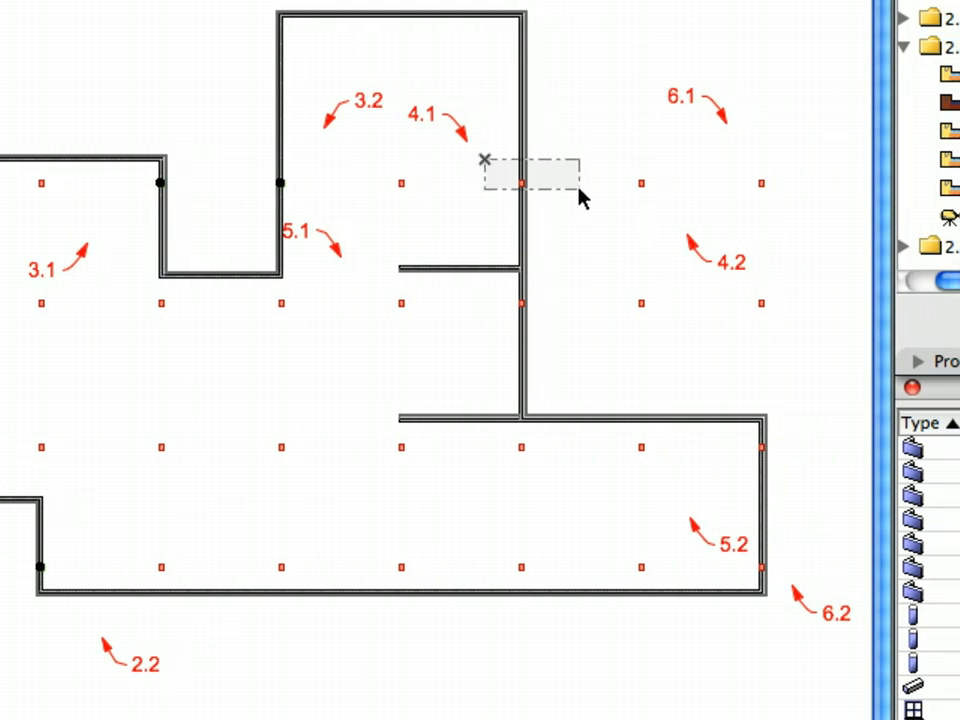
left_click(662, 215)
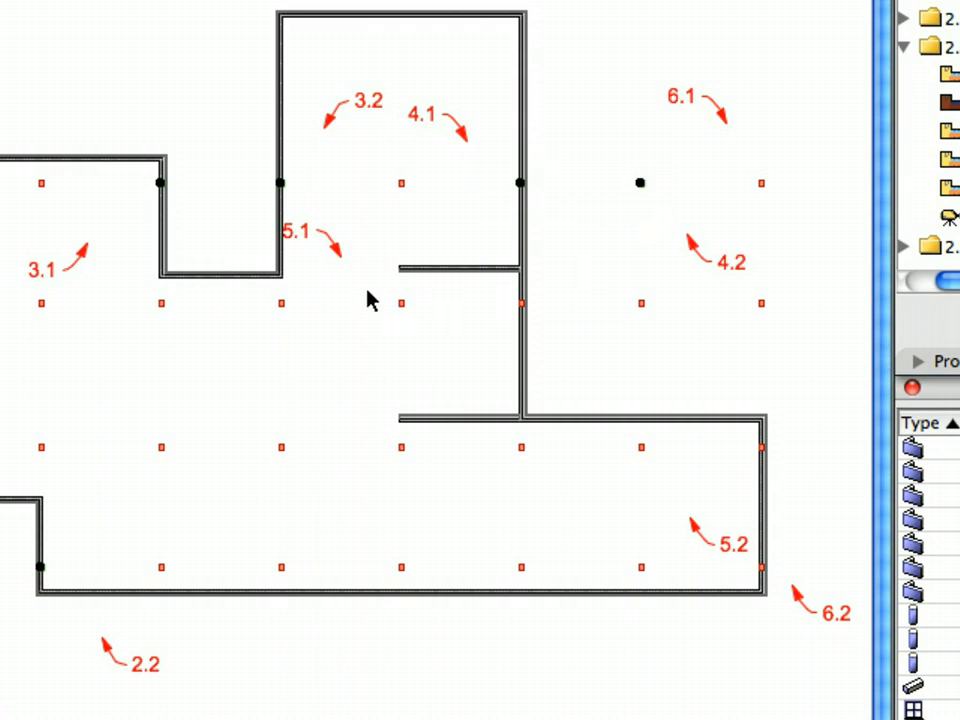
left_click(378, 252)
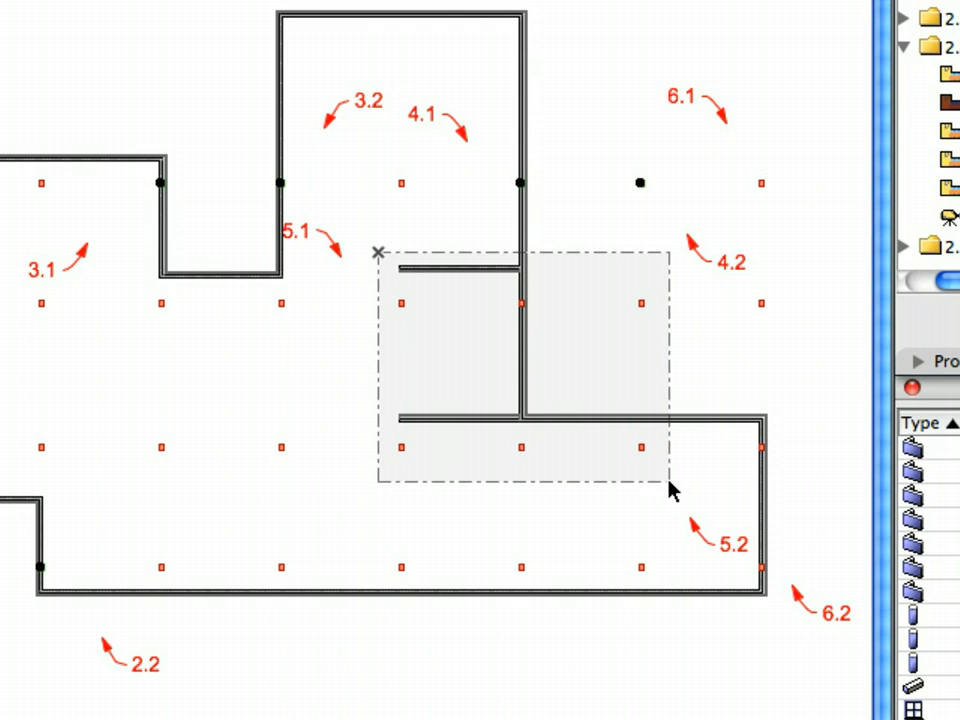
left_click(669, 482)
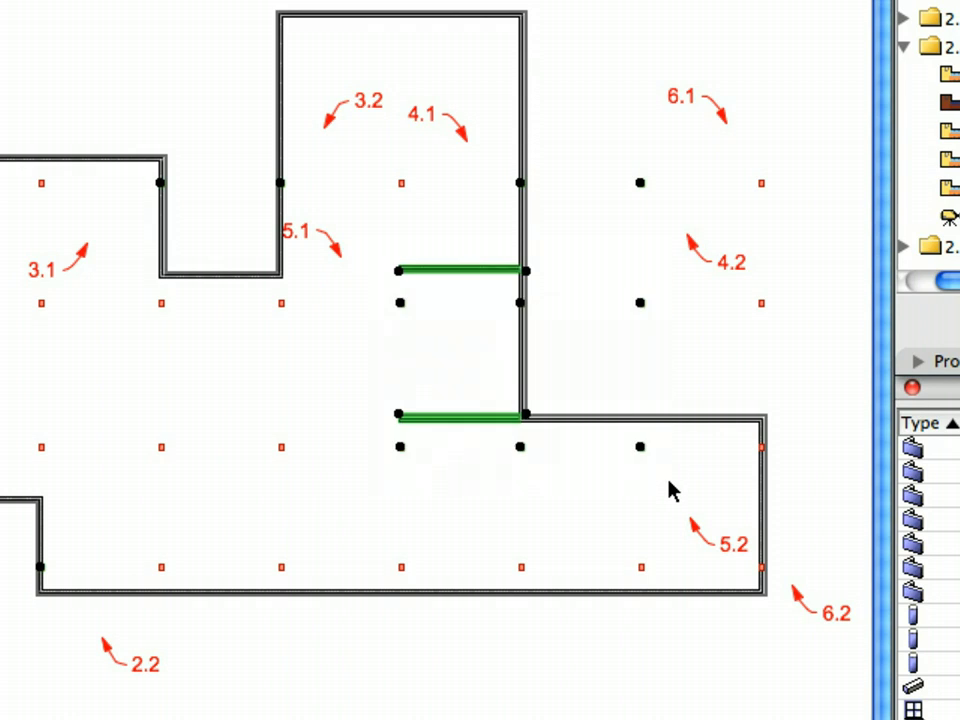
left_click(465, 281, "shift")
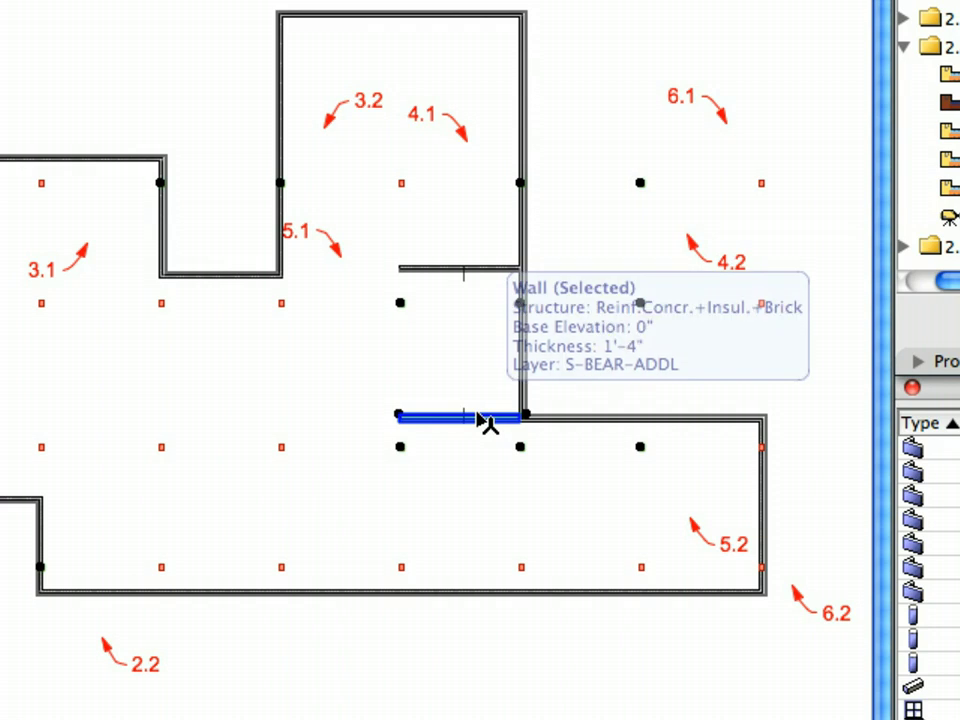
left_click(485, 420, "shift")
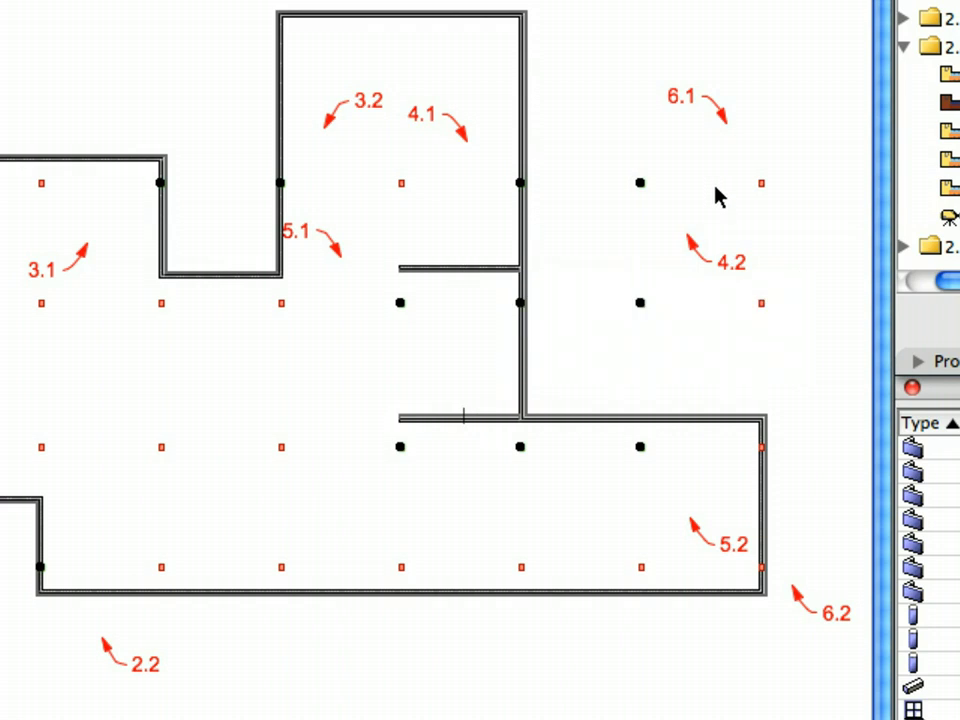
left_click_drag(723, 156, 776, 593)
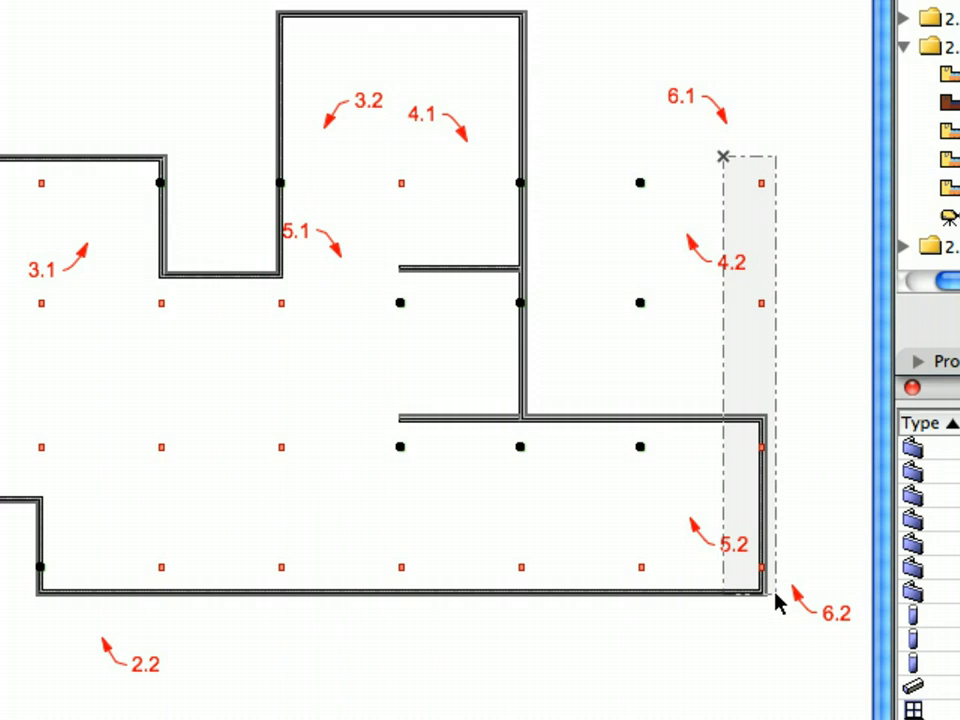
left_click_drag(776, 597, 777, 599)
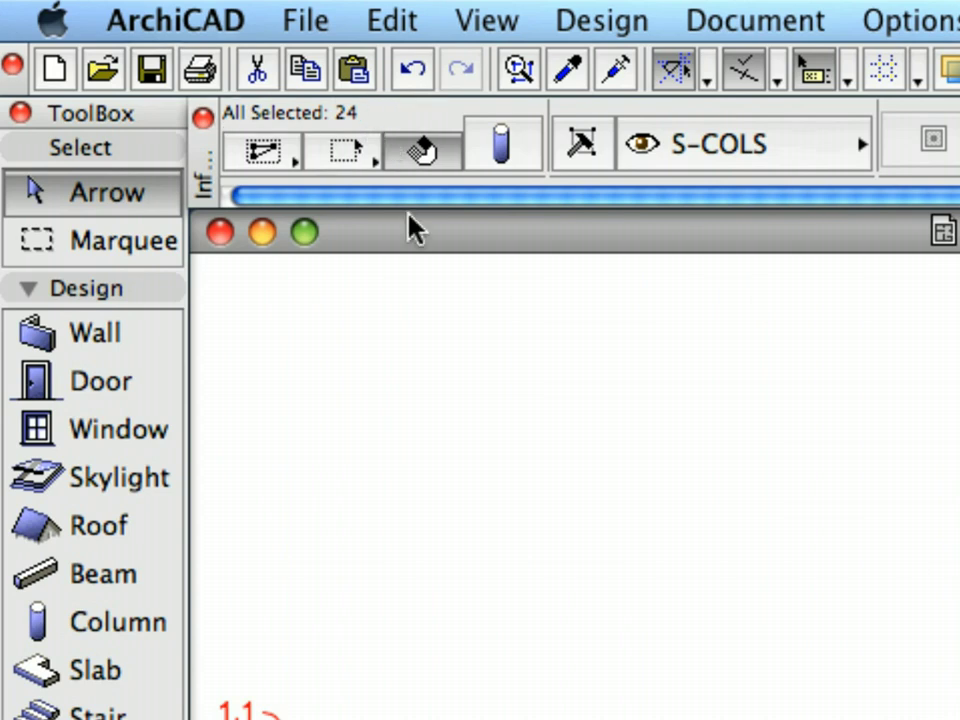
- Delete the twenty-four selected black columns from the right-click menu
right_click(295, 289)
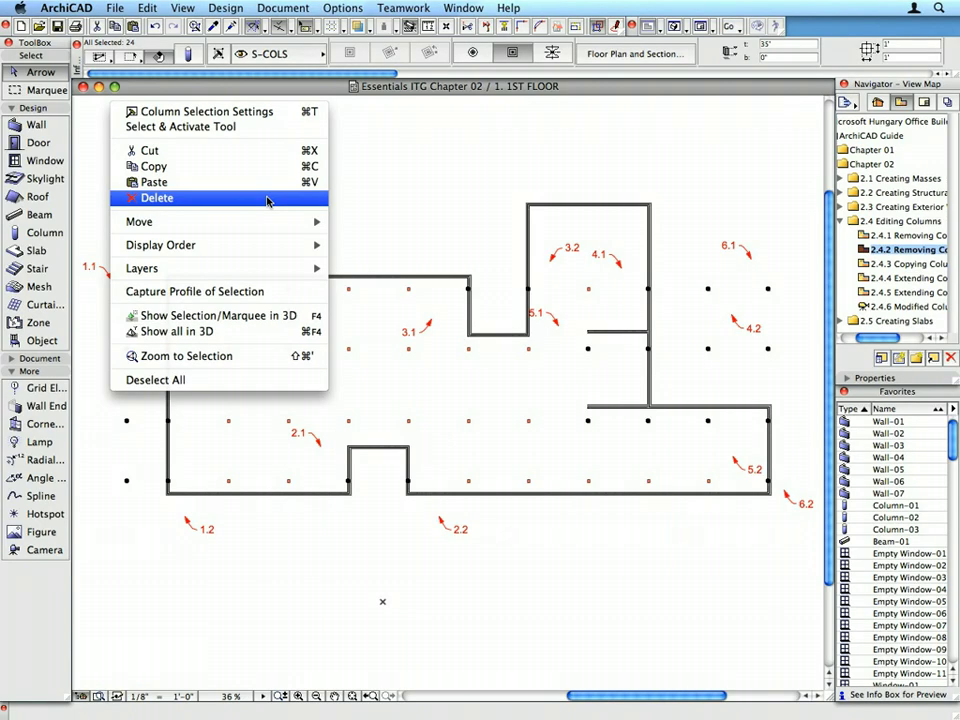
left_click(267, 201)
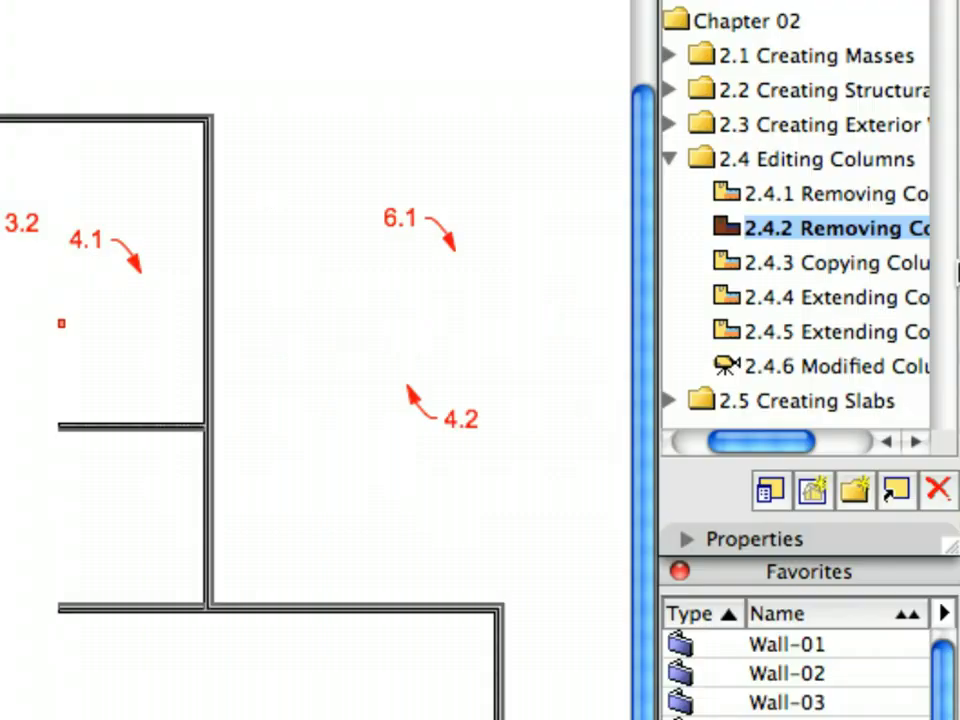
- In view 2.4.3, copy column 1 exactly 25 ft straight up, then deselect the copy
double_click(893, 265)
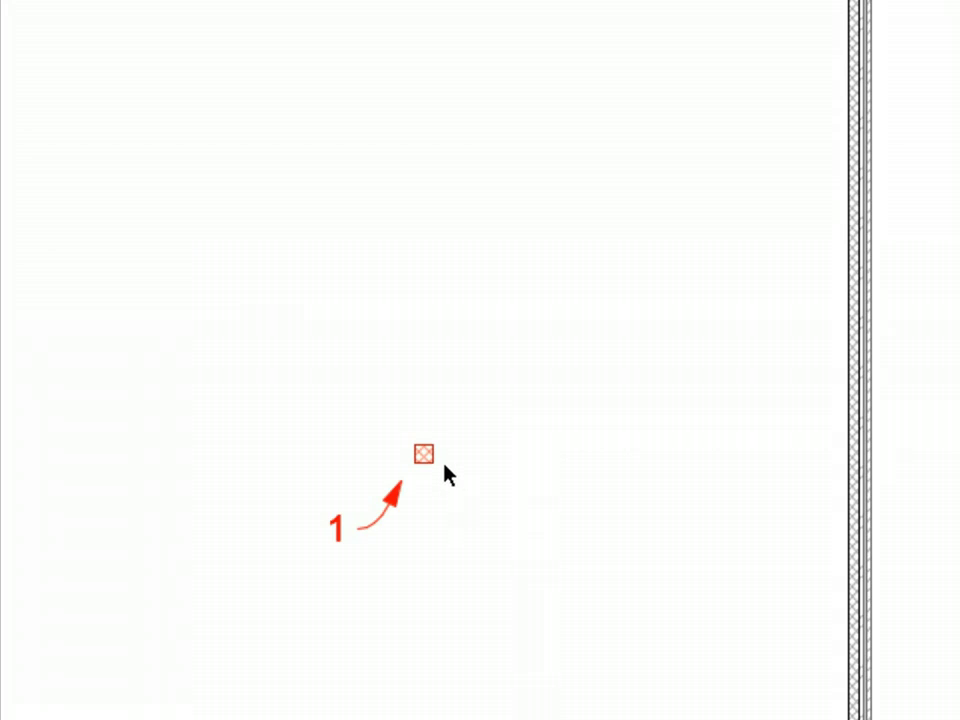
left_click(435, 464)
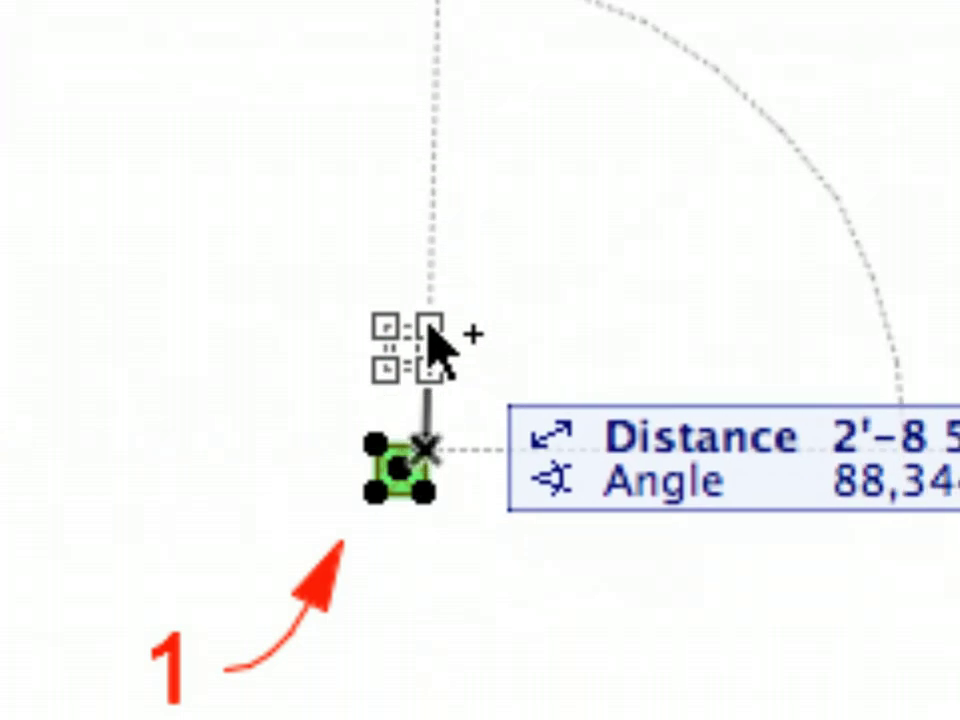
type("25")
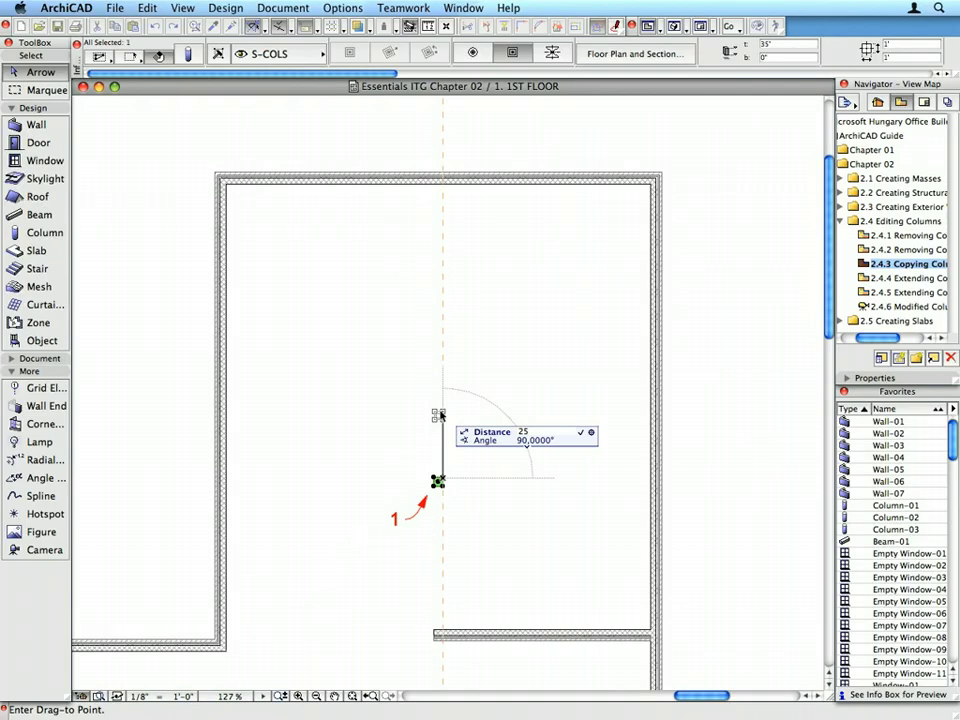
key("Return")
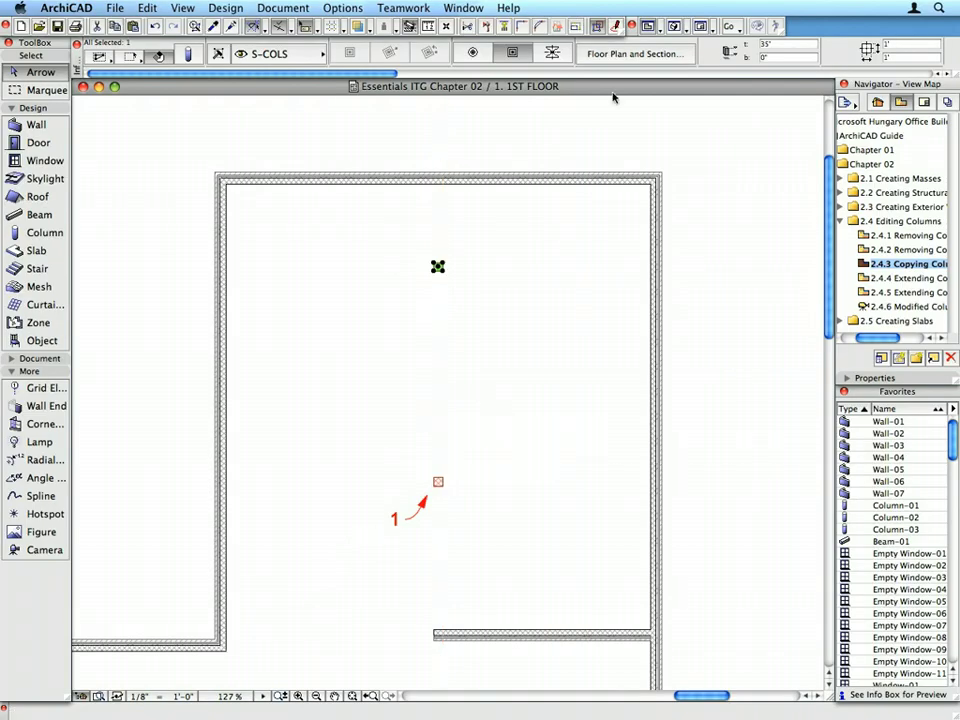
left_click(613, 97)
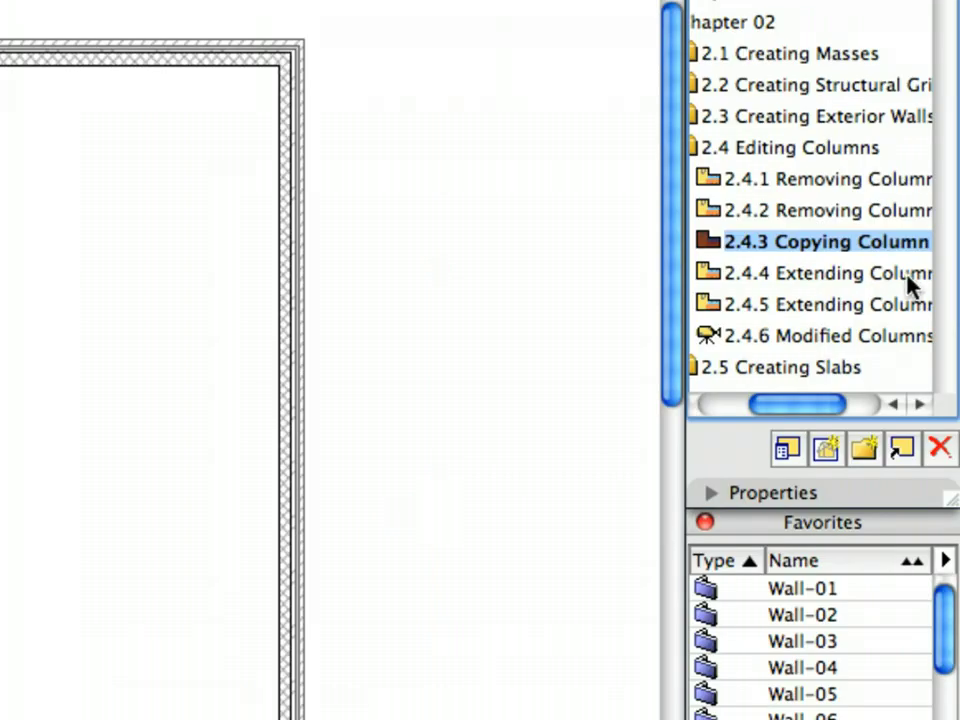
- Open view 2.4.4 and draw a marquee around the columns from 1.1 to 1.2
left_click(937, 282)
double_click(912, 284)
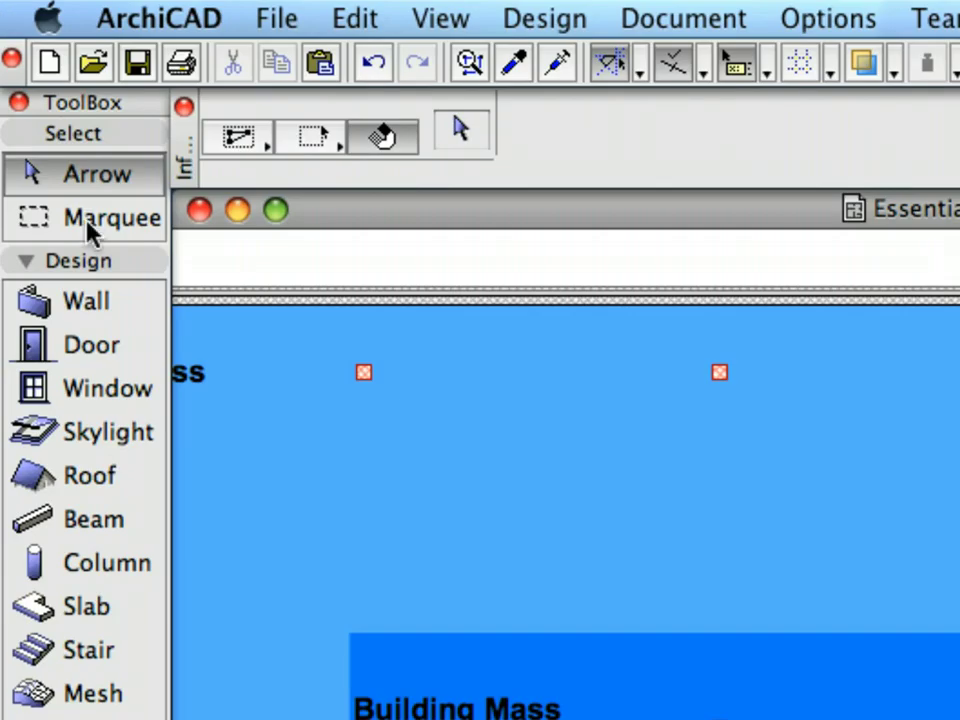
left_click(92, 232)
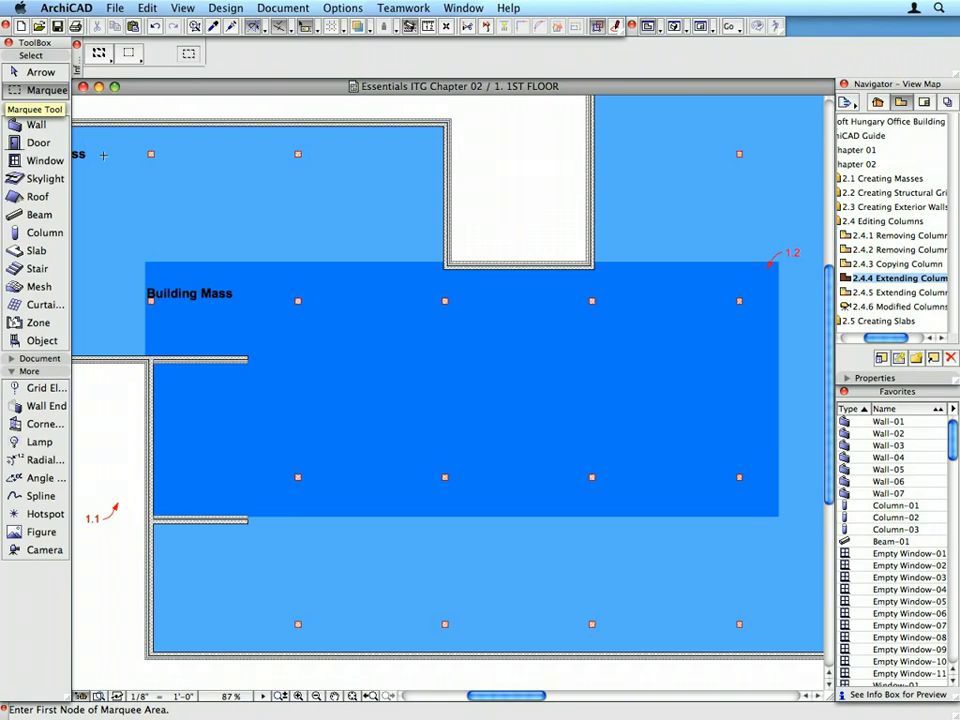
left_click(128, 502)
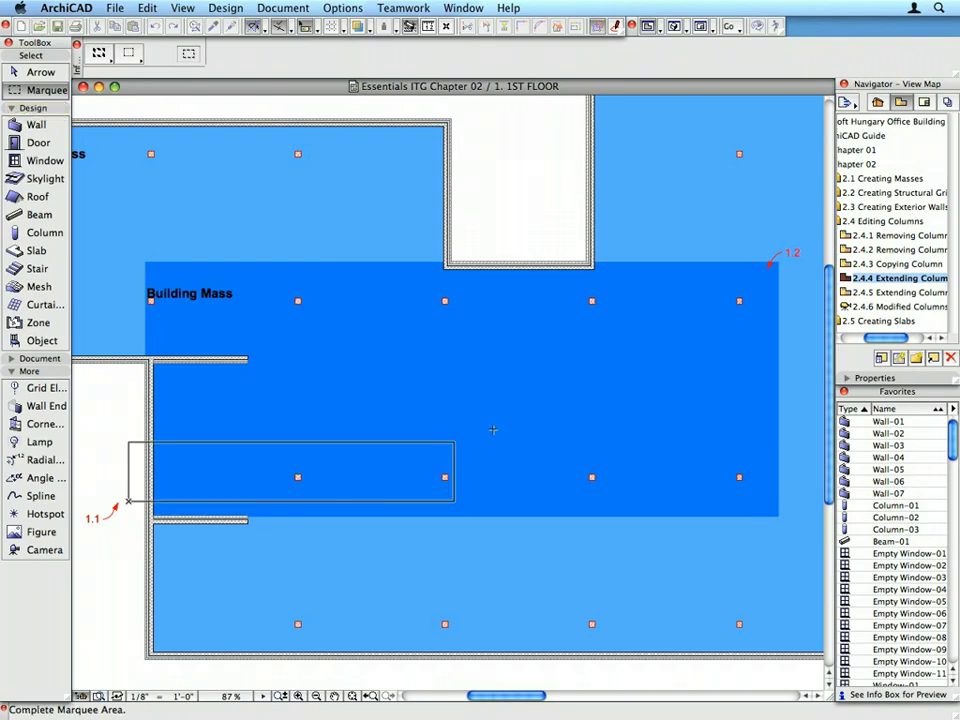
left_click(768, 278)
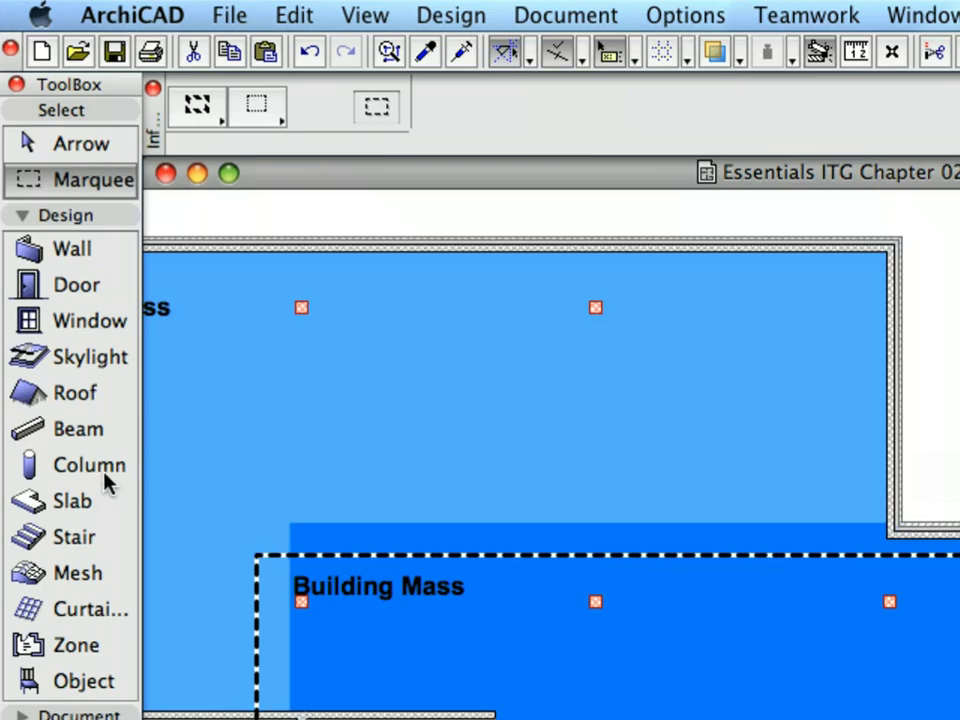
left_click(104, 474)
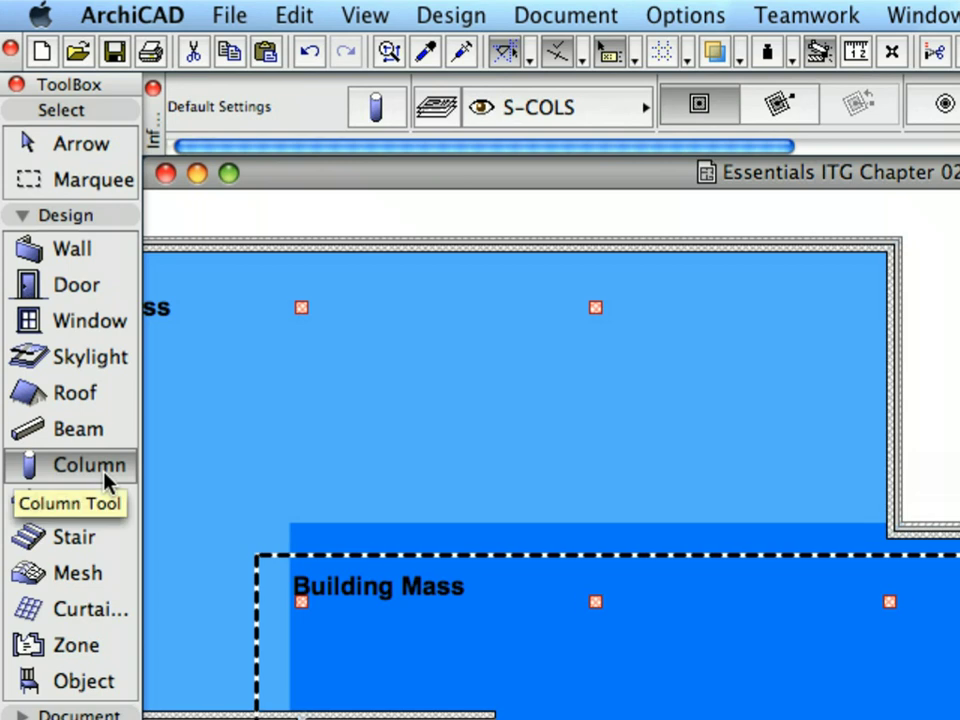
left_click(300, 14)
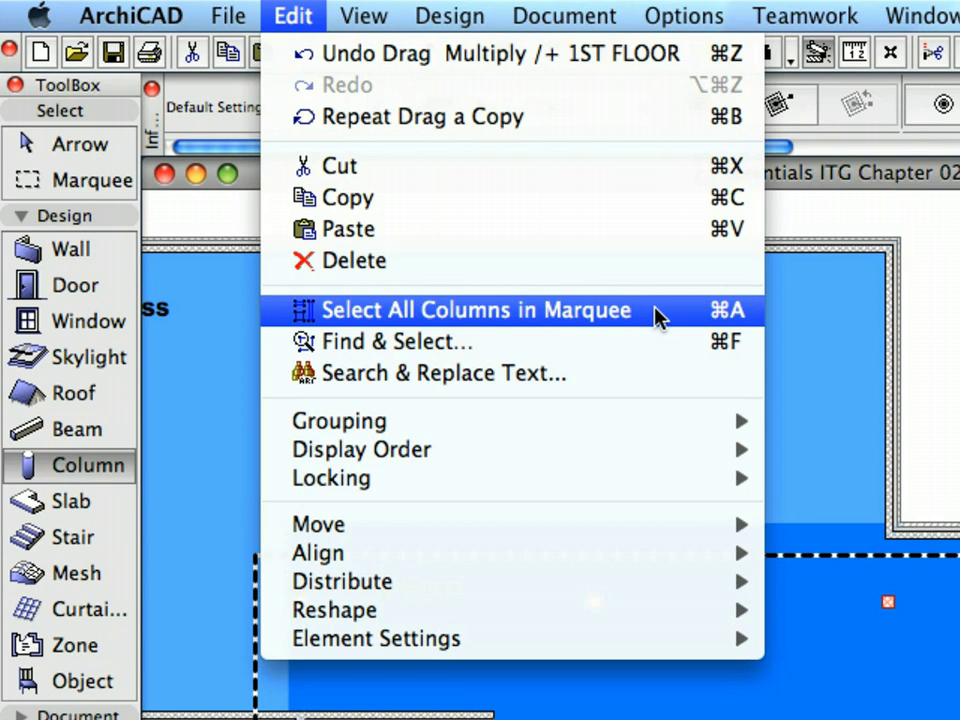
- Select the four columns inside the marquee and pick the Column-02 favorite for them
left_click(658, 316)
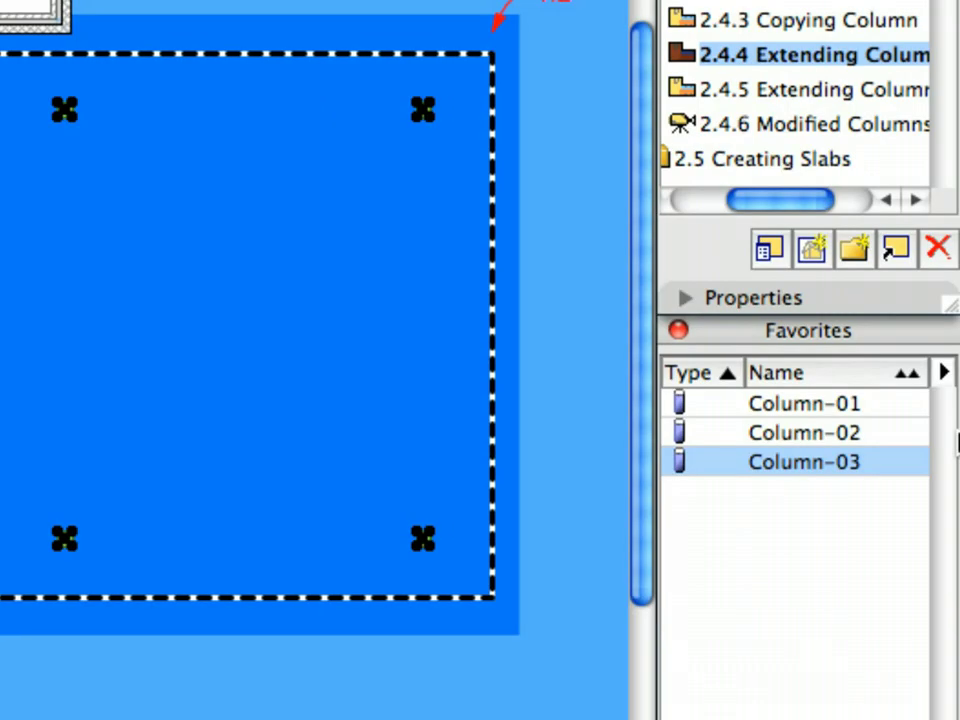
left_click(896, 433)
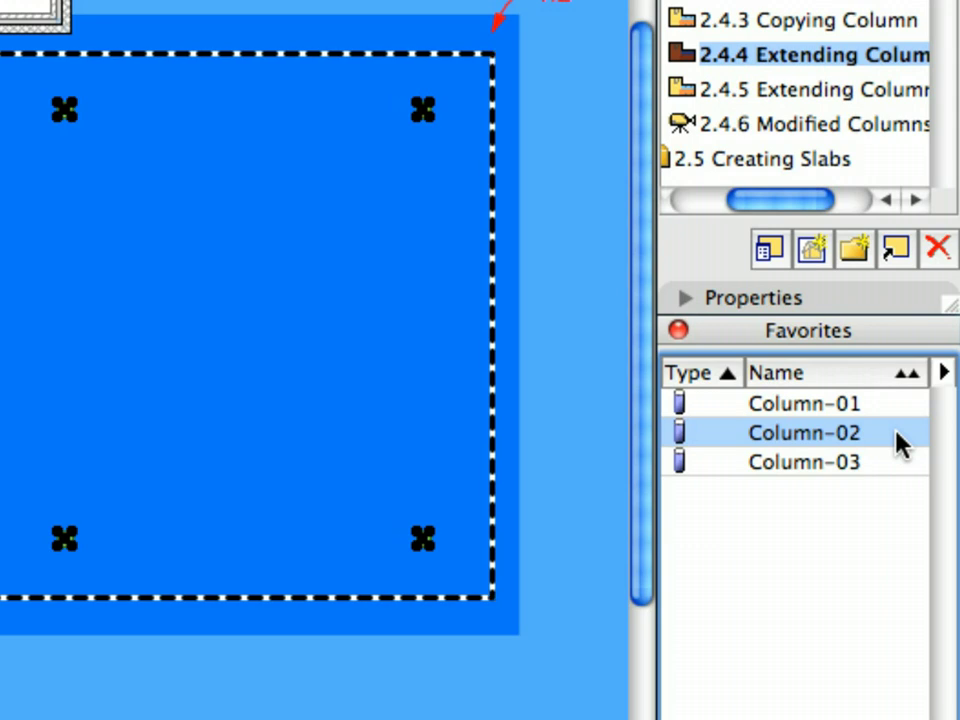
left_click(903, 443, "super")
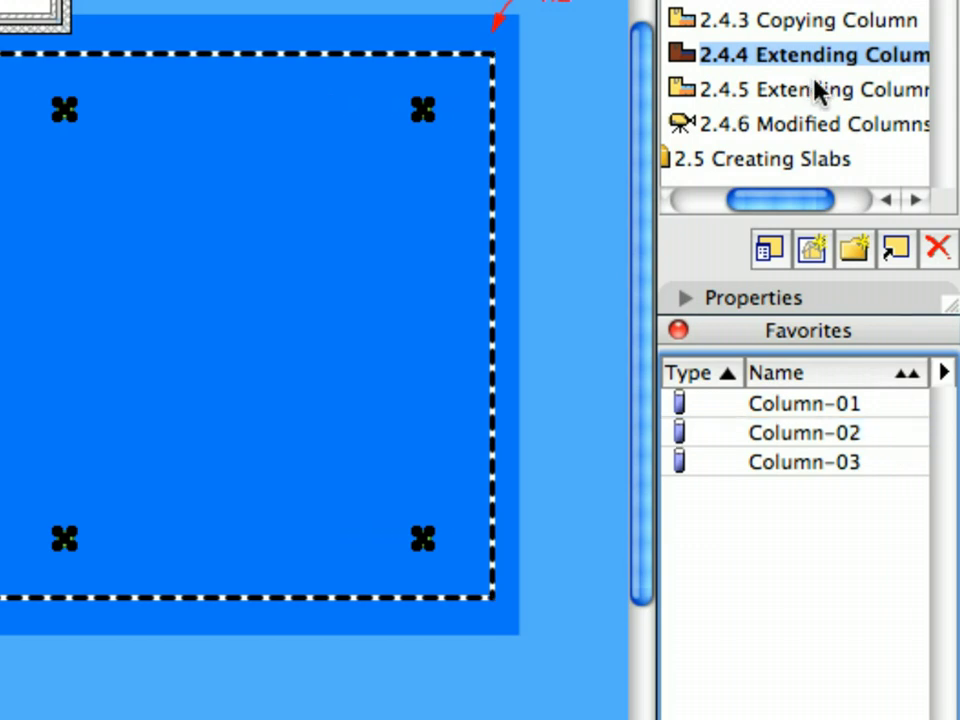
- Open view 2.4.5 and draw a marquee from marker 2.1 to marker 2.2
left_click(816, 89)
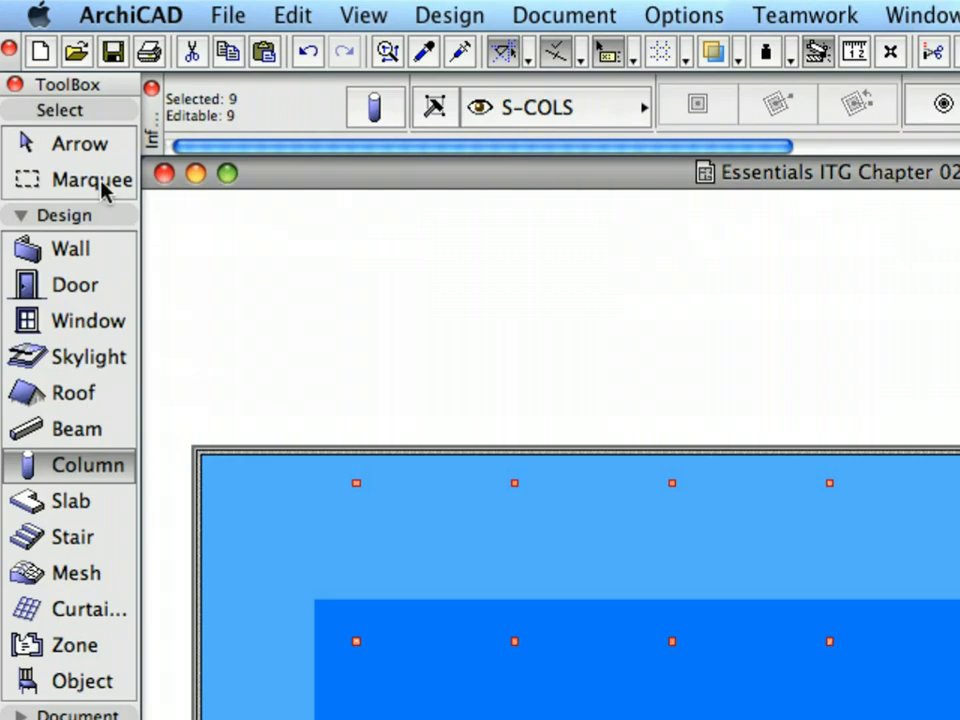
left_click(102, 184)
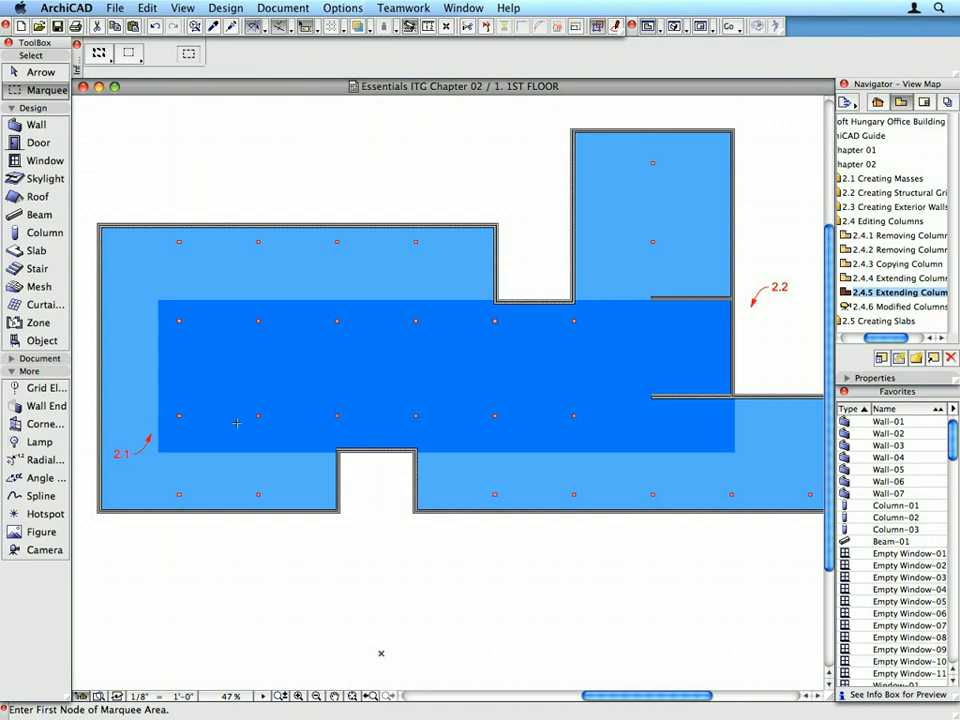
left_click(146, 424)
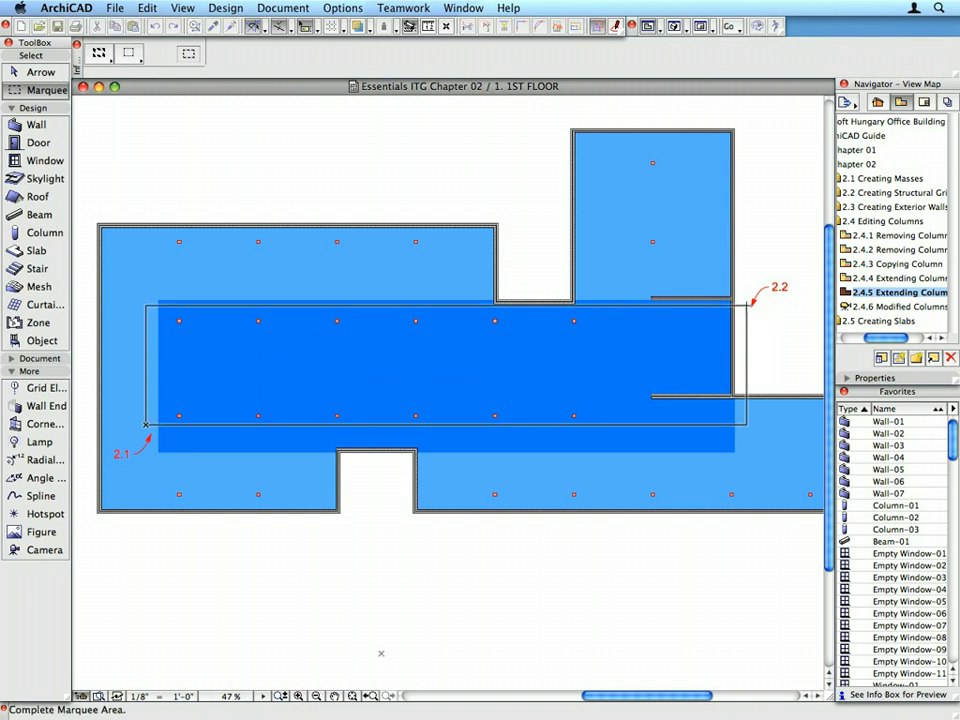
left_click(744, 304)
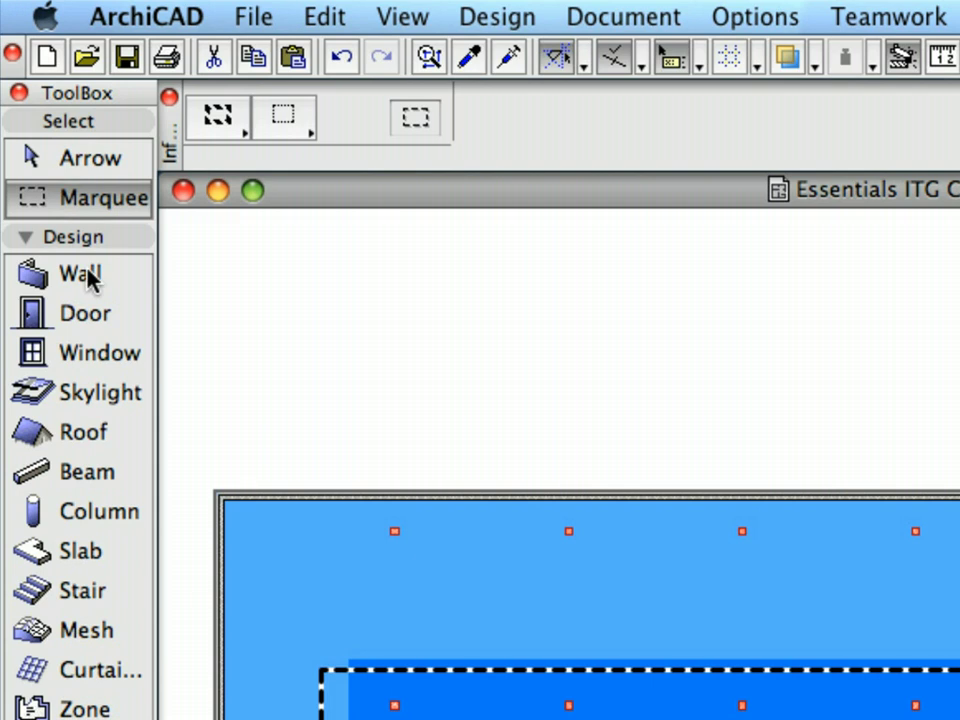
- Select the twelve columns inside the marquee with Select All Columns in Marquee, then clear the selection
left_click(124, 522)
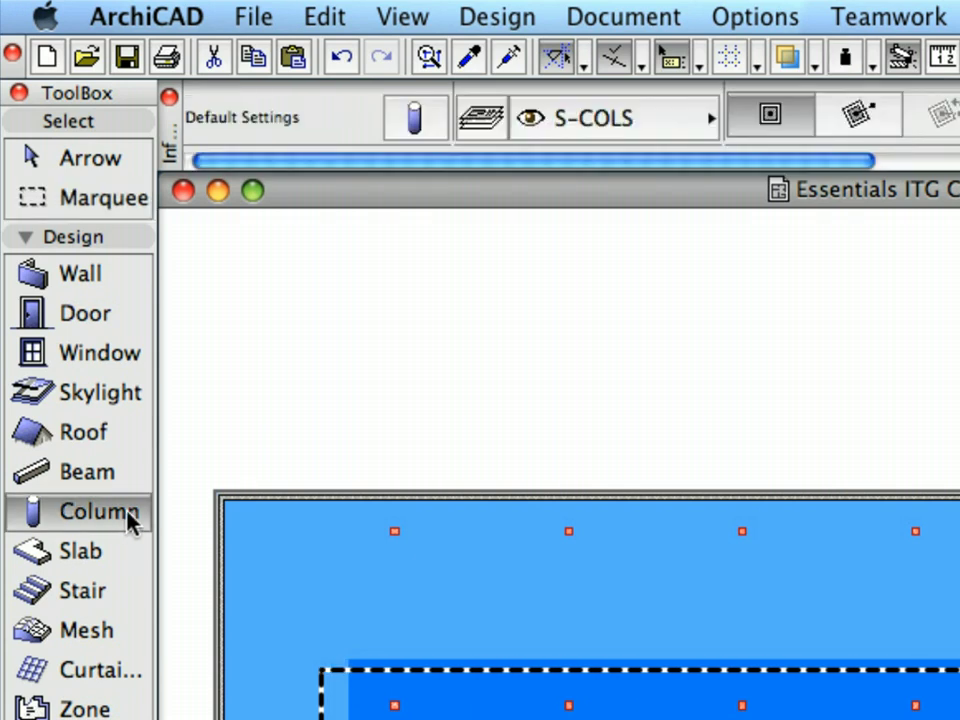
left_click(326, 18)
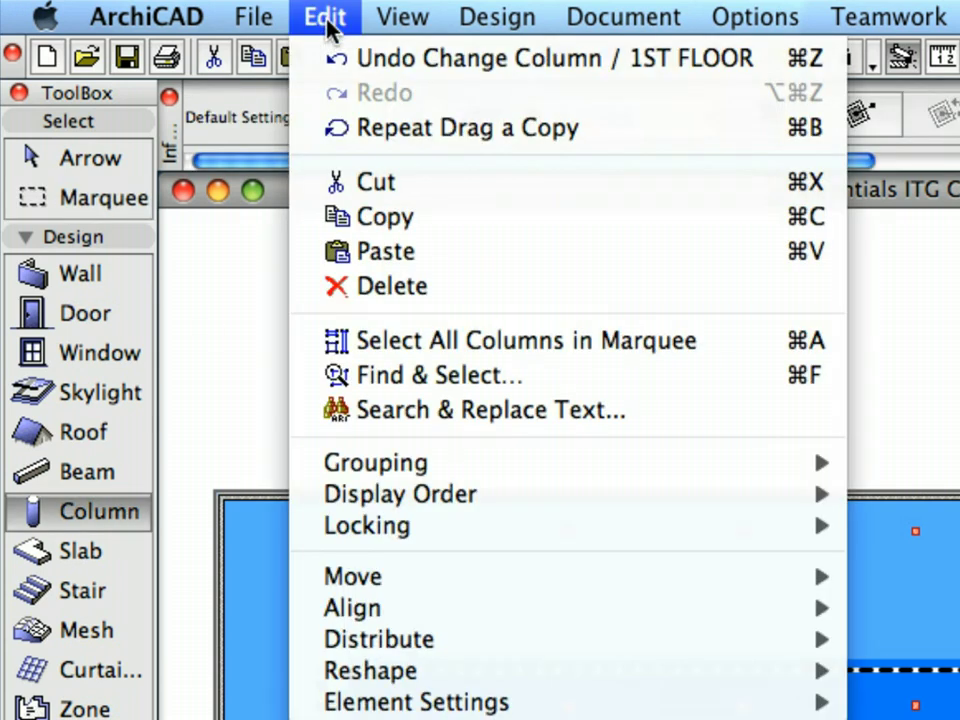
left_click(686, 340)
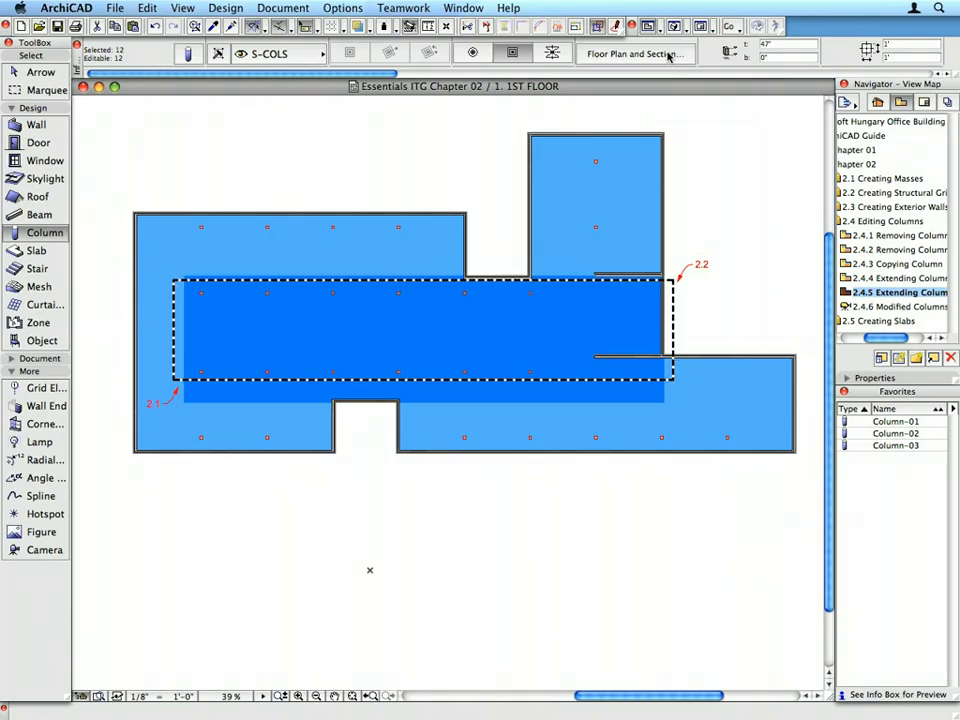
key("Escape")
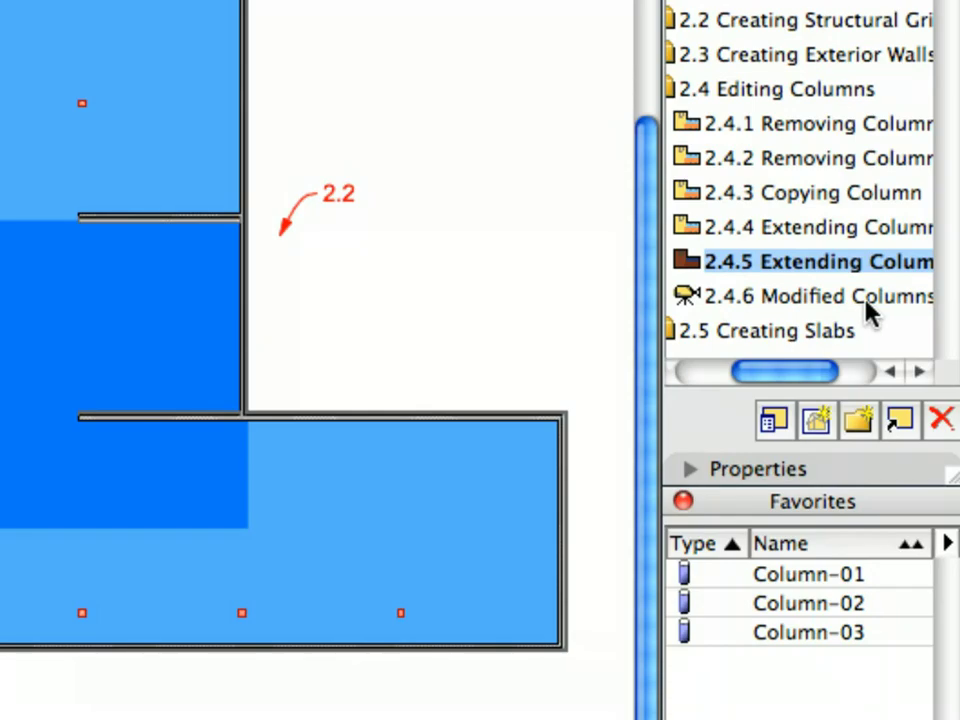
- Open the 2.4.6 Modified Columns view from the Navigator
left_click(923, 310)
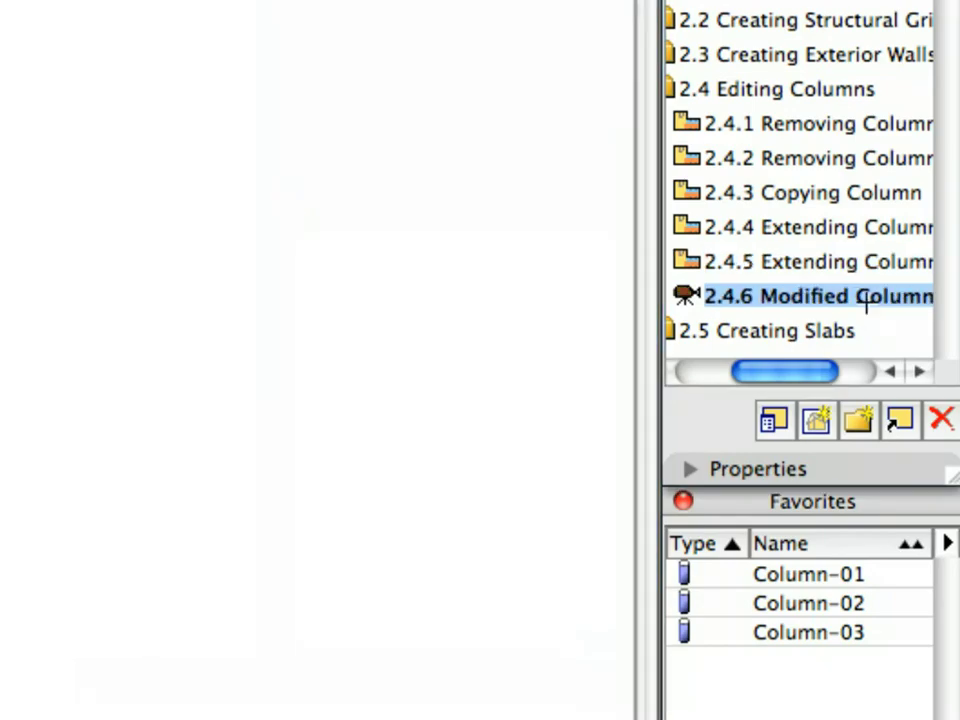